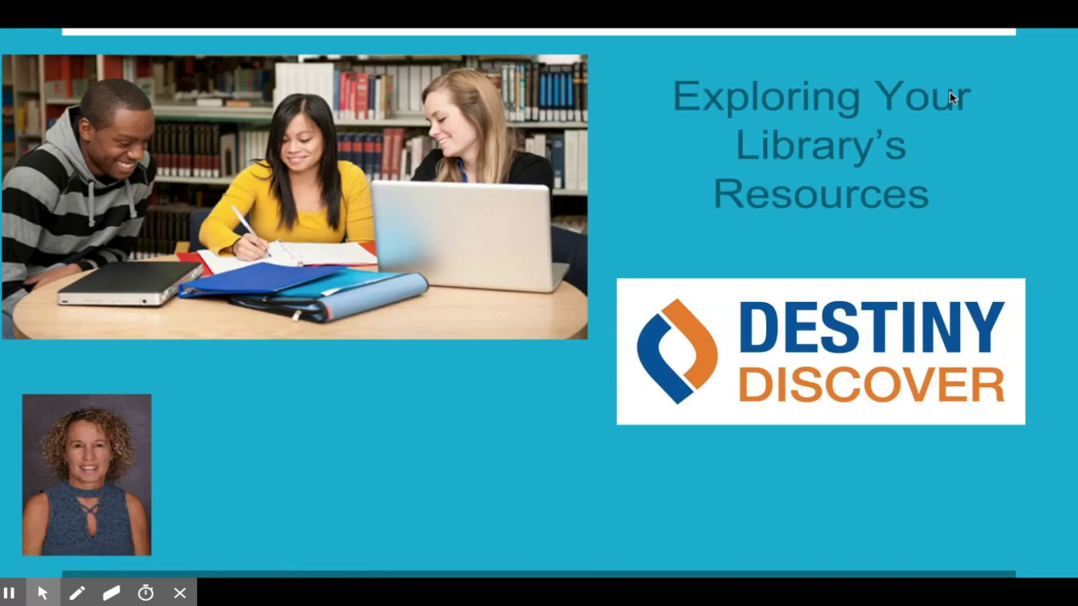
# Reveal the presenter credit and school district lines, then advance to the Destiny Discover slide's first bullet.
pyautogui.click(1067, 50)
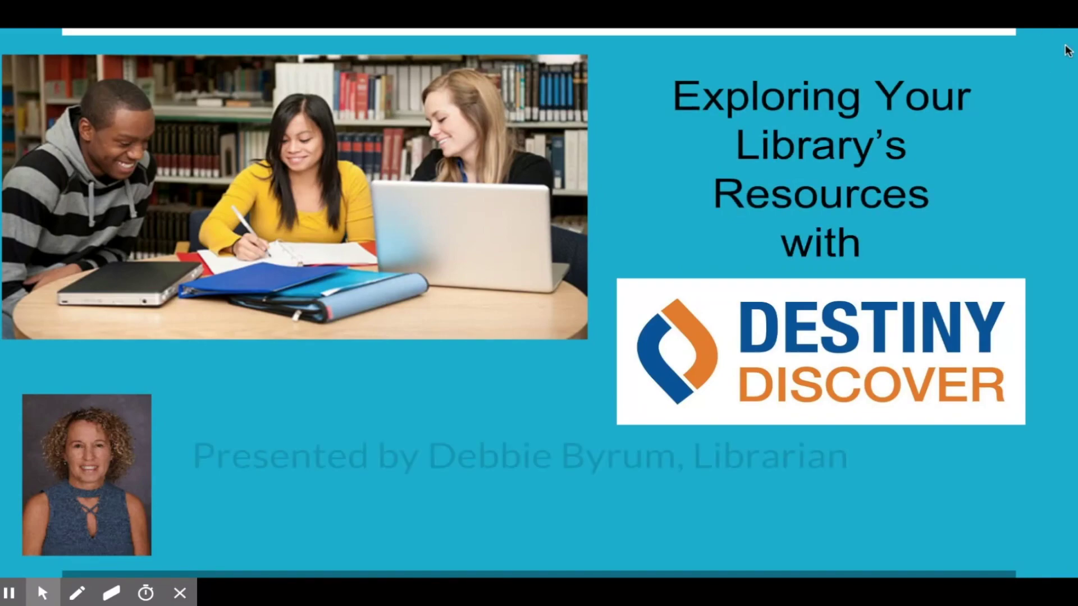
pyautogui.click(1067, 51)
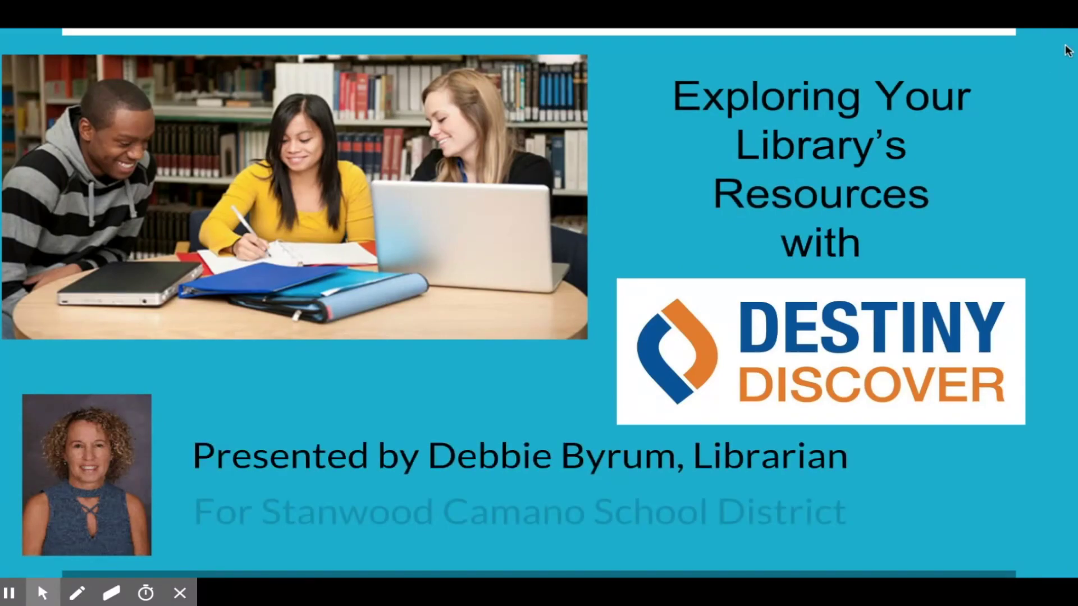
pyautogui.click(1067, 50)
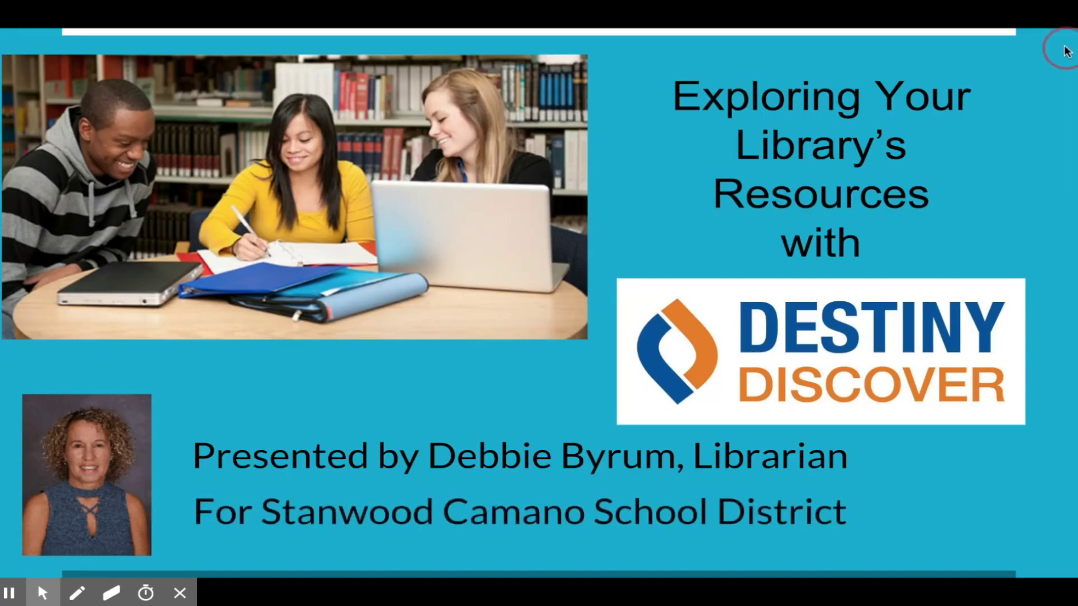
pyautogui.click(1067, 51)
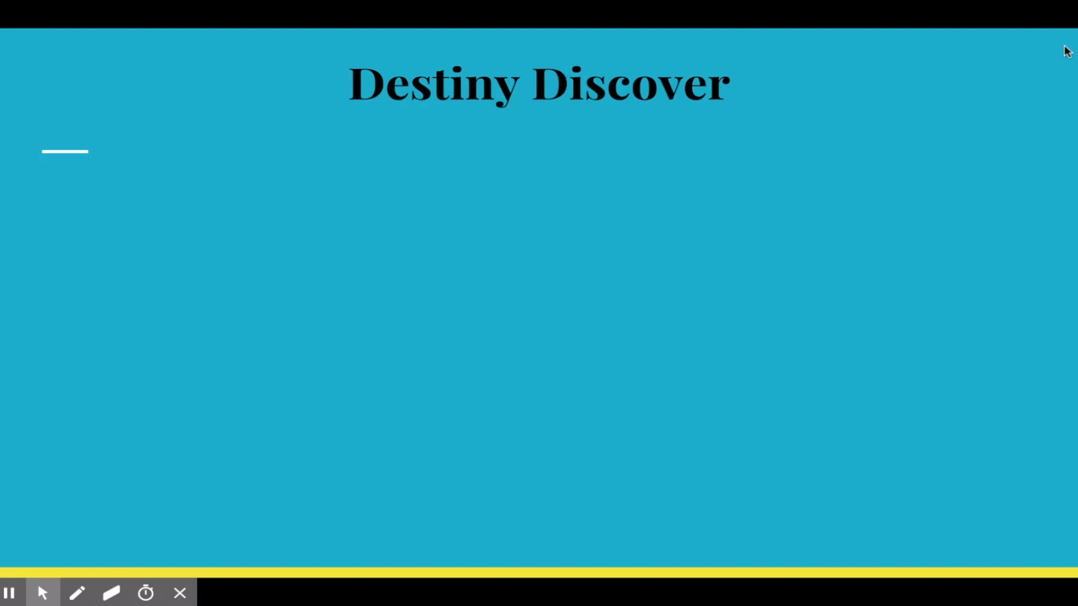
pyautogui.click(1067, 51)
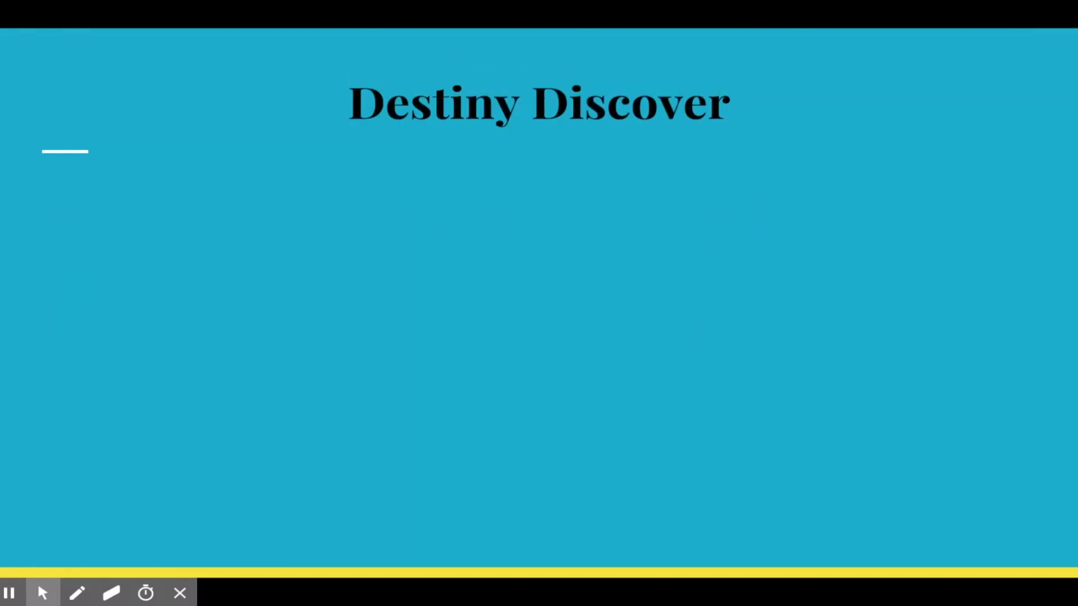
# Reveal the next bullet point on the Destiny Discover slide.
pyautogui.click(1061, 49)
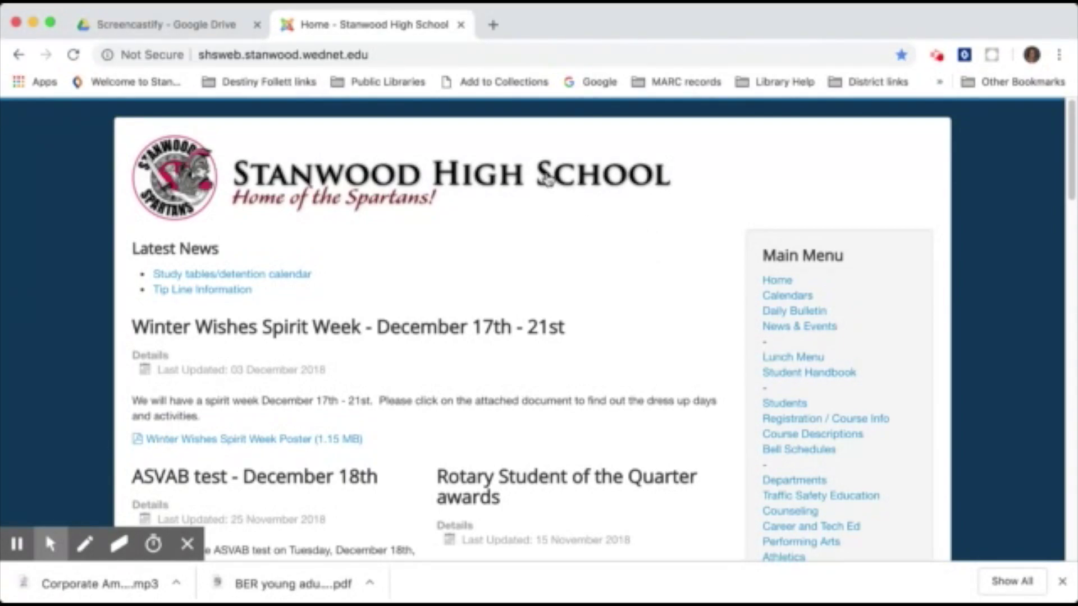
# Open the Library Catalog link from the school website's Main Menu sidebar.
pyautogui.scroll(-3, 811, 337)
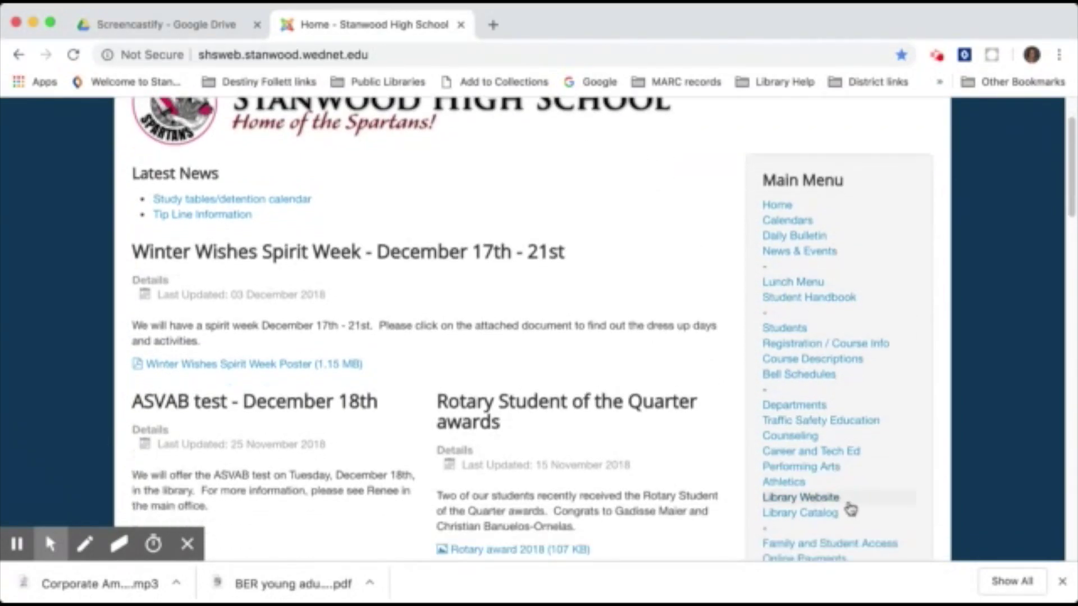
pyautogui.click(797, 513)
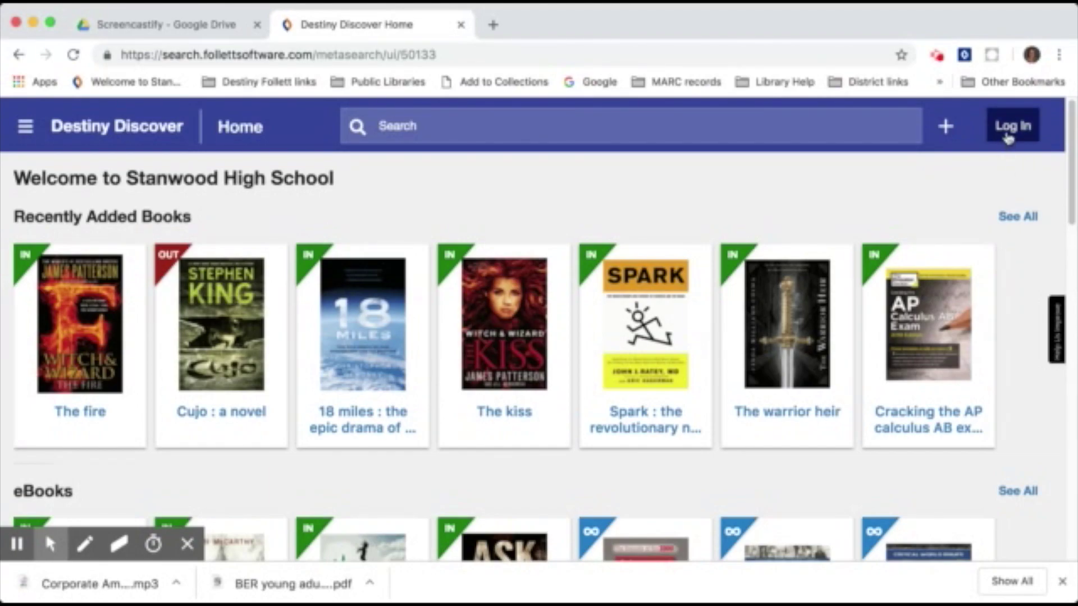
# Log in to Destiny Discover with the Follett account username and password.
pyautogui.click(1009, 138)
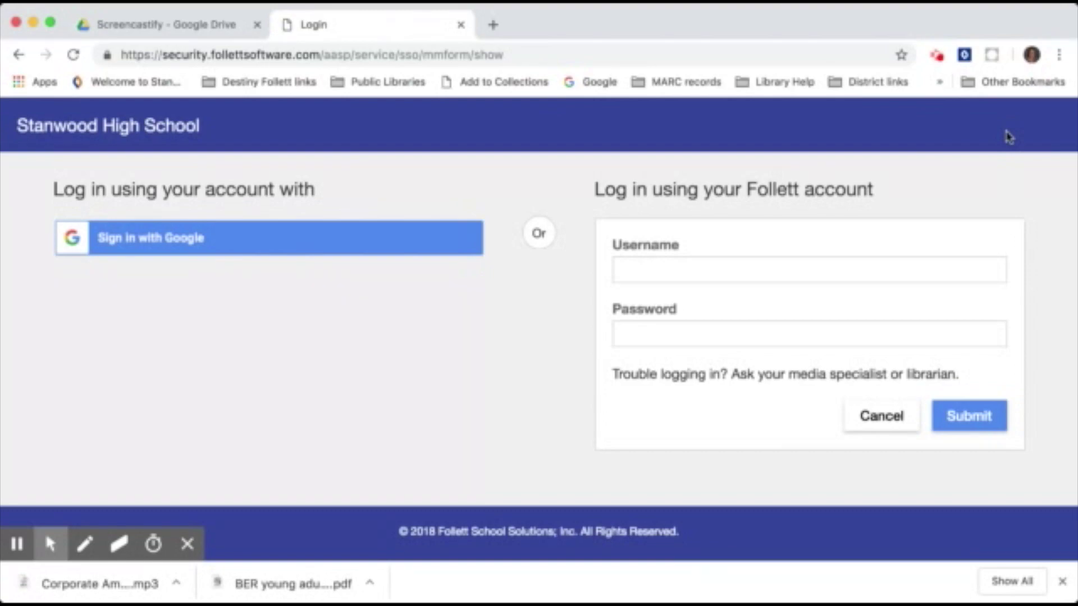
pyautogui.click(773, 272)
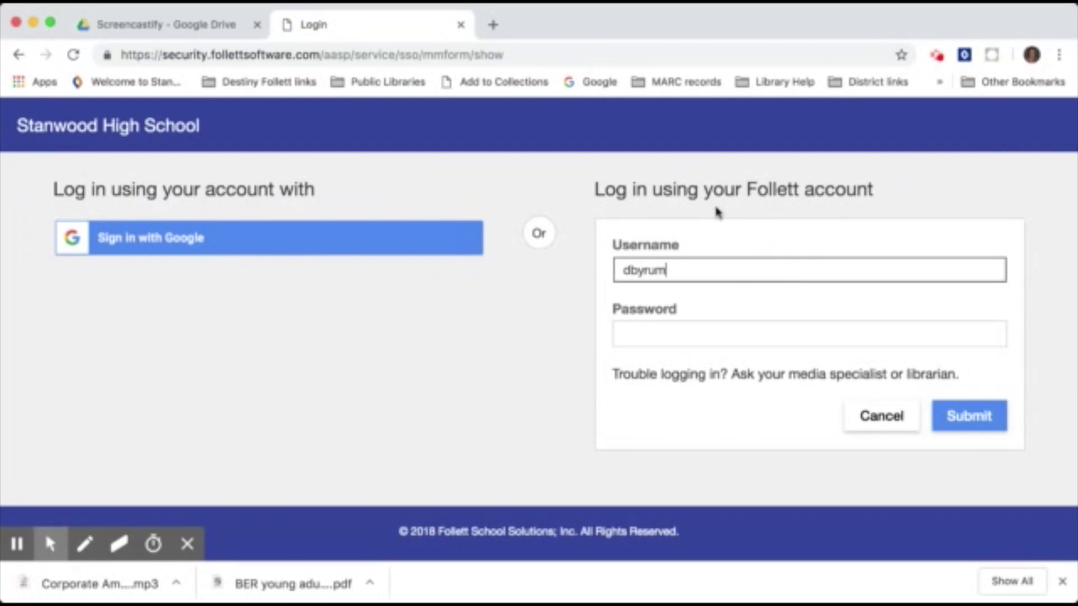
pyautogui.press('Tab')
pyautogui.write('***')
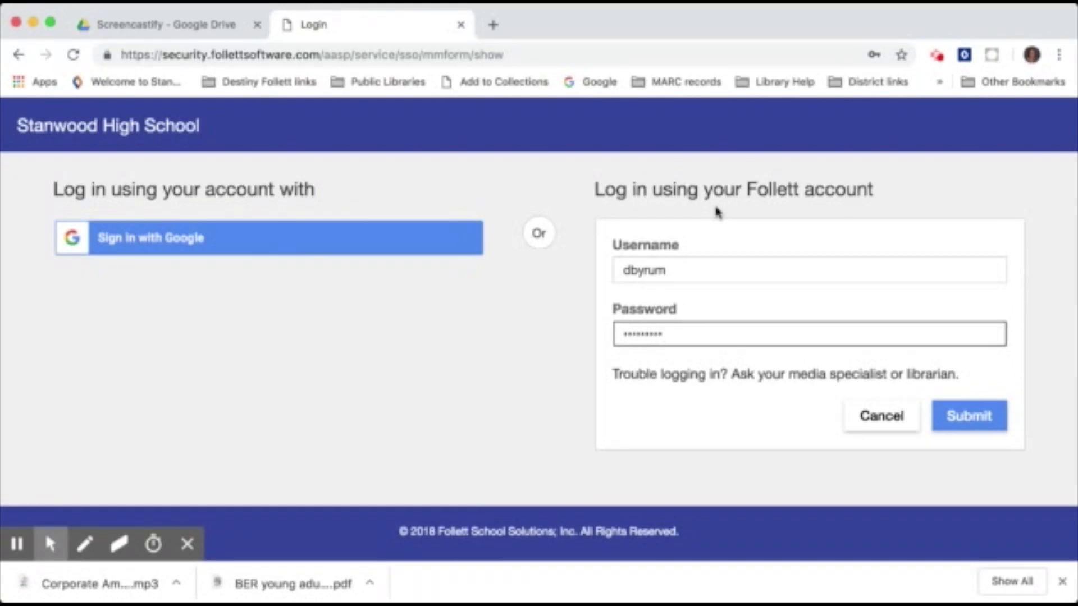
pyautogui.click(958, 416)
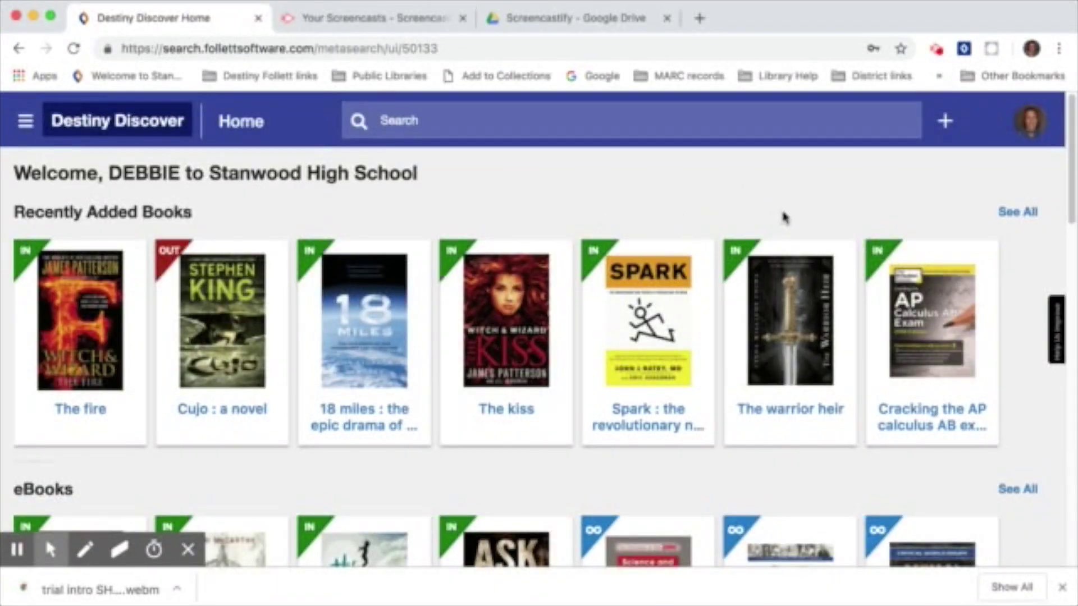
pyautogui.scroll(-5, 769, 261)
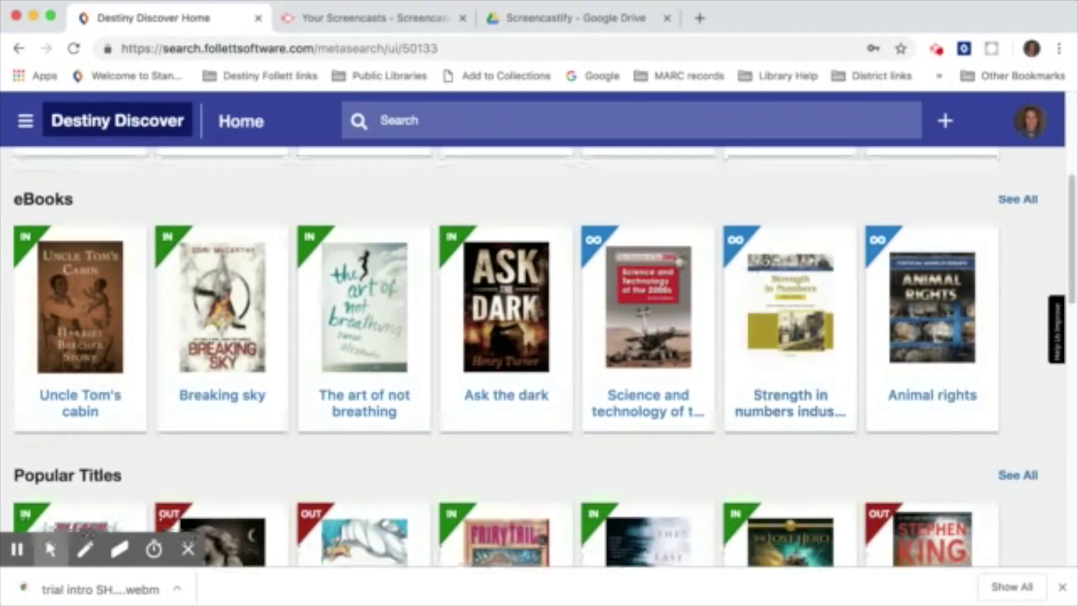
pyautogui.scroll(-4, 792, 270)
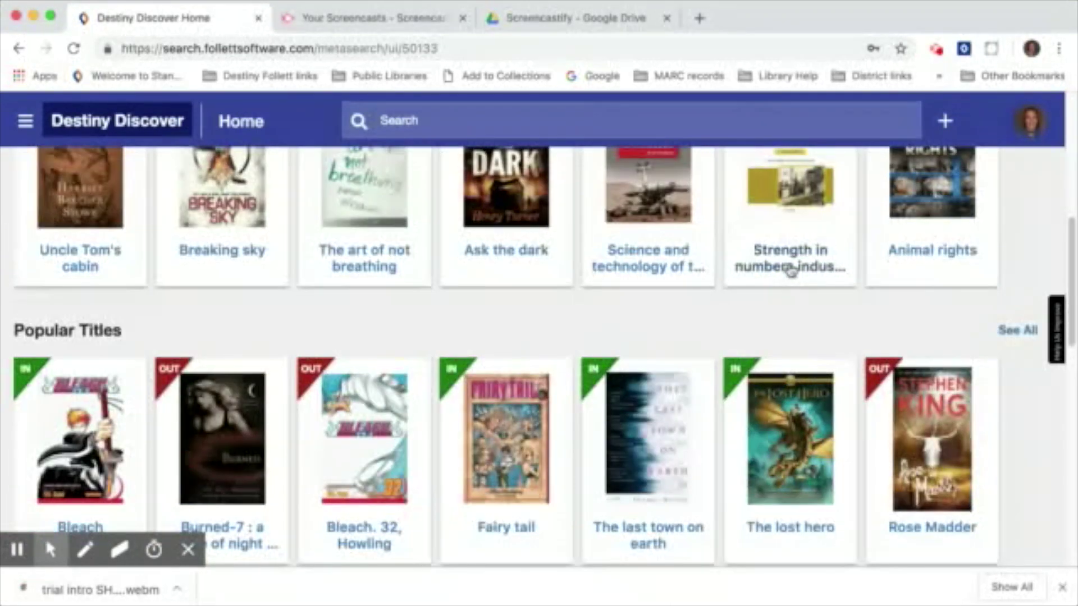
pyautogui.scroll(-4, 809, 281)
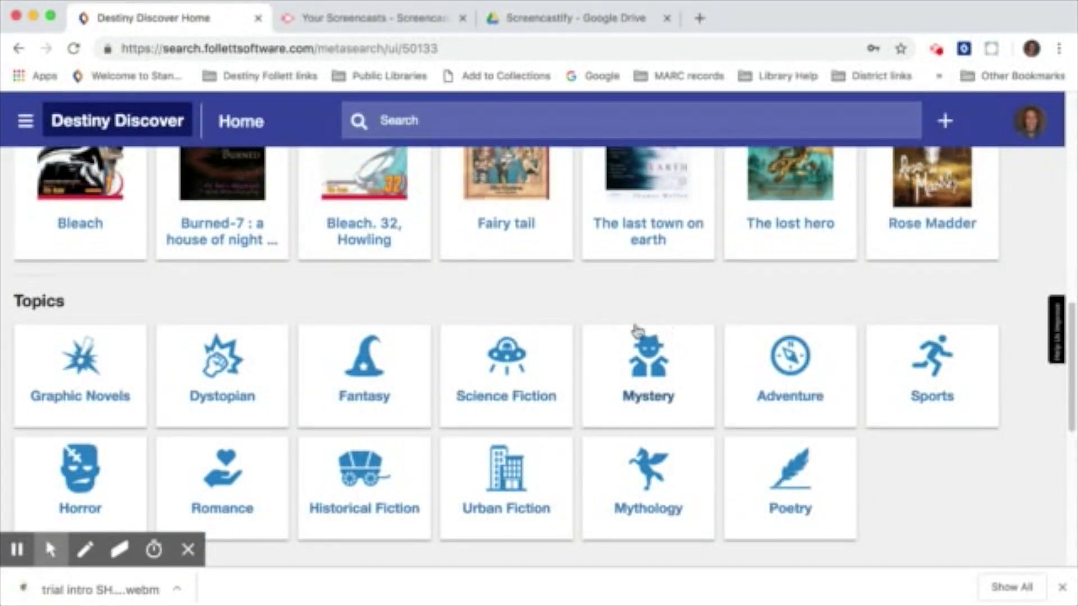
pyautogui.scroll(8, 770, 323)
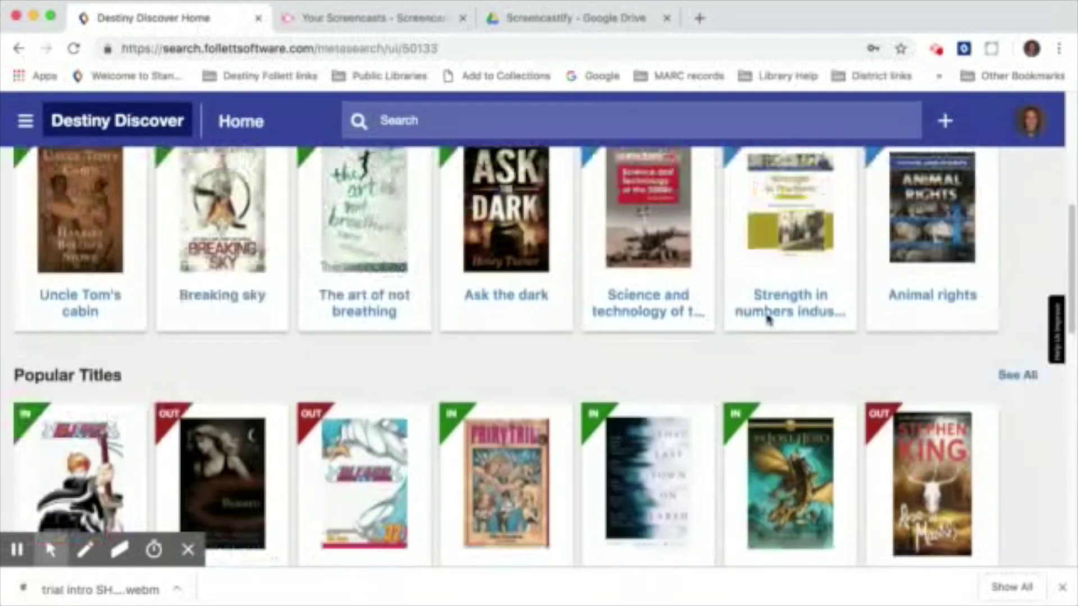
pyautogui.scroll(4, 767, 320)
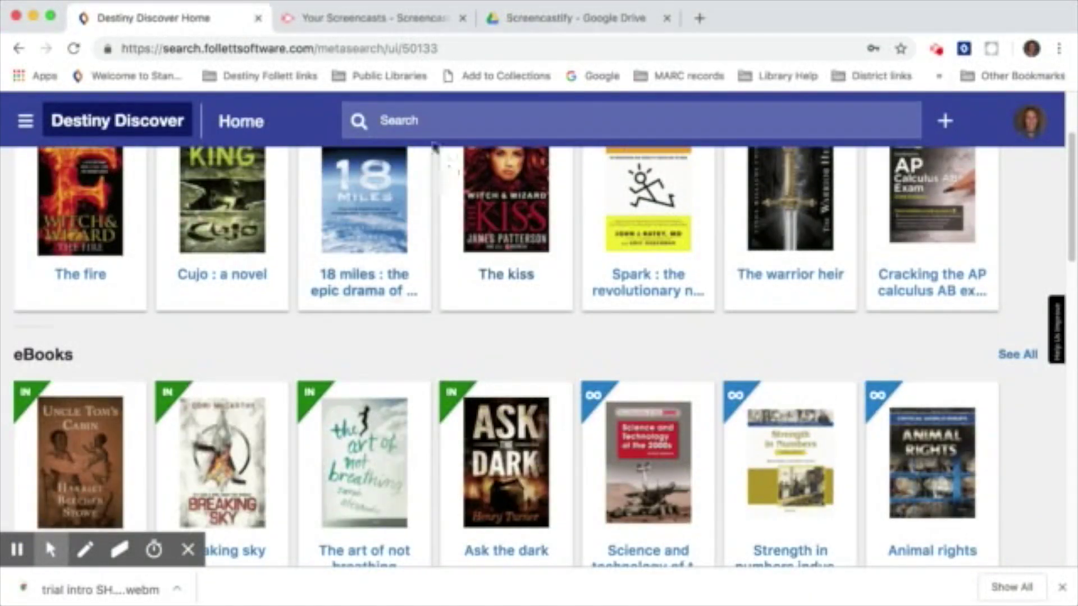
pyautogui.scroll(1, 452, 133)
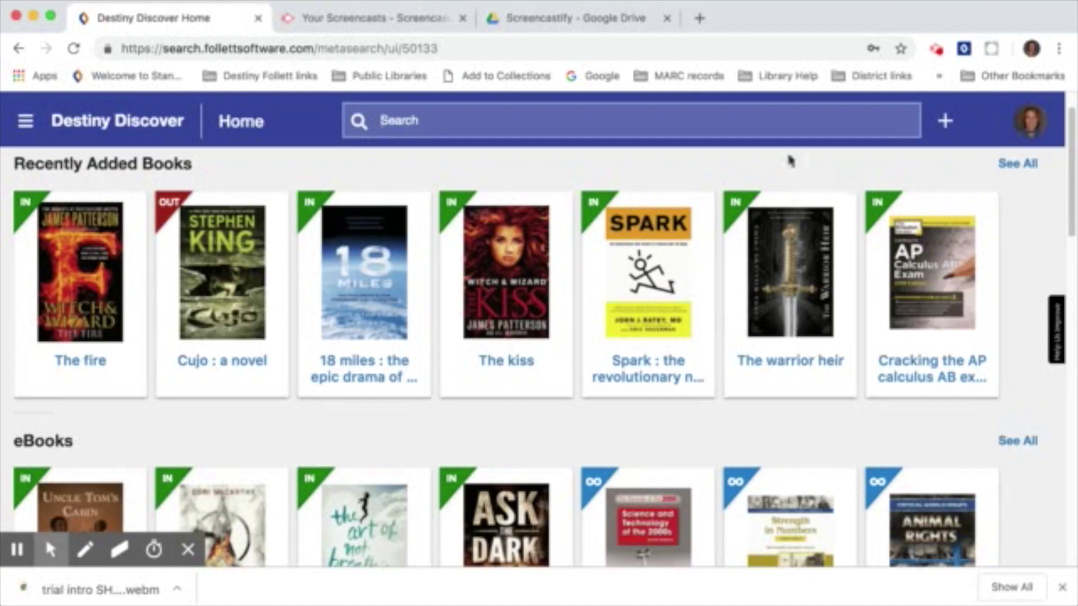
pyautogui.click(947, 121)
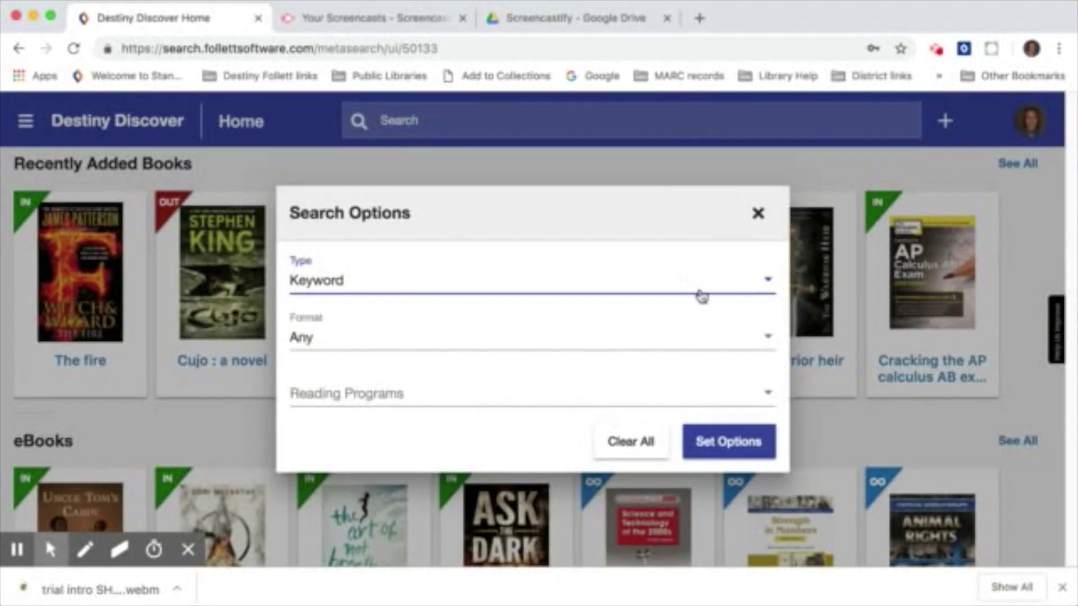
# Run an Author-type search for 'stephen king'.
pyautogui.click(762, 284)
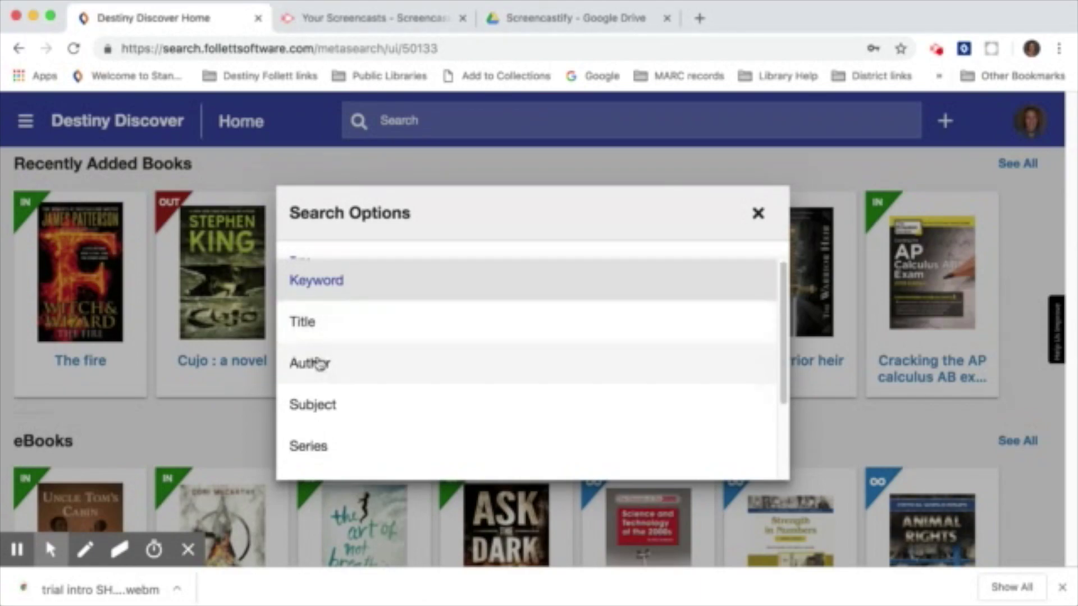
pyautogui.click(337, 370)
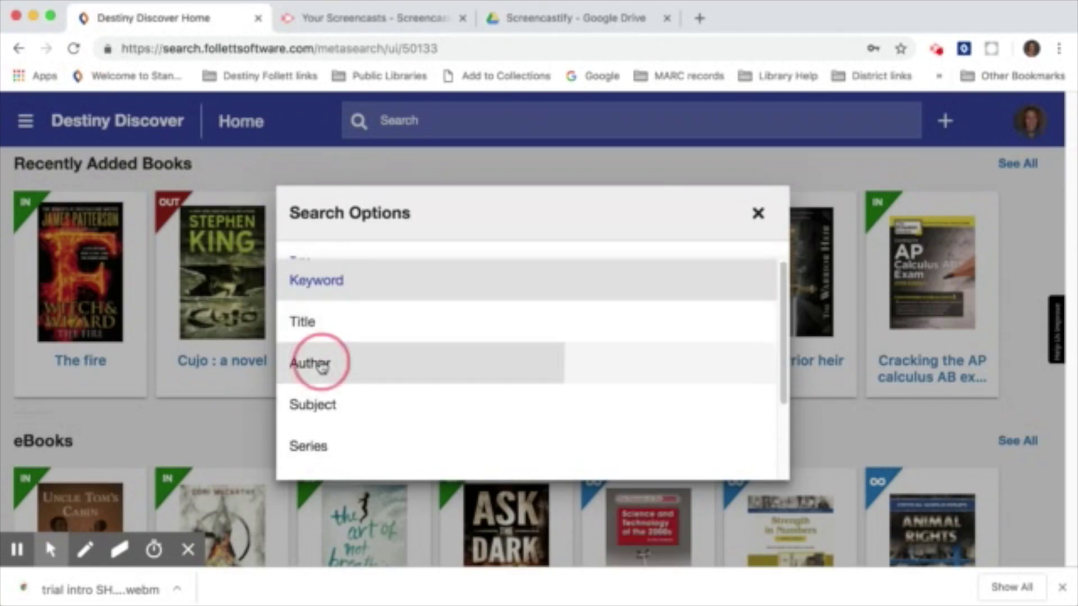
pyautogui.click(713, 440)
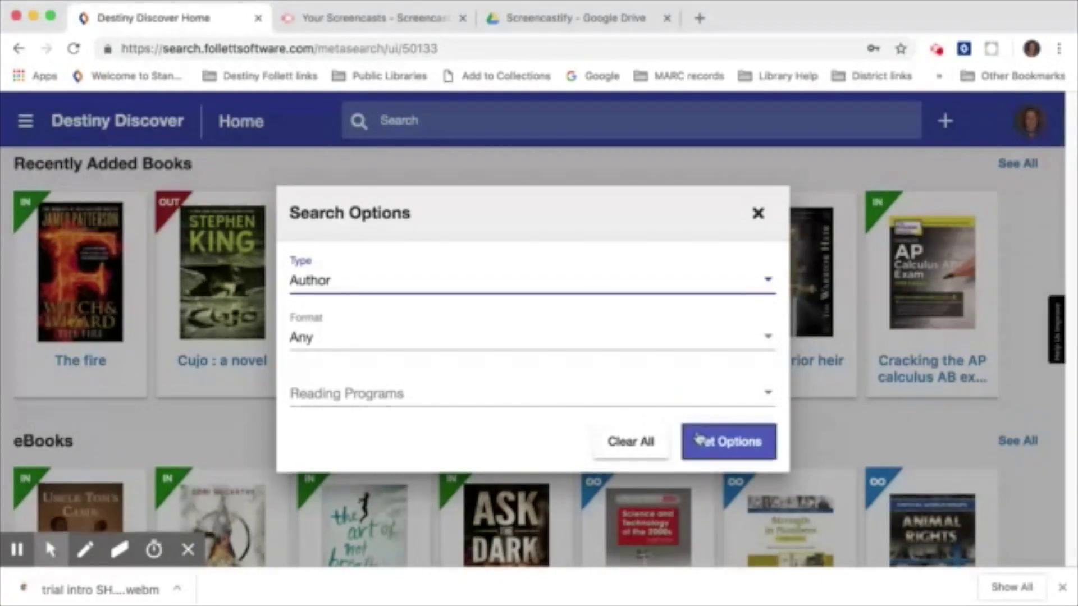
pyautogui.click(467, 120)
pyautogui.write('stephen king')
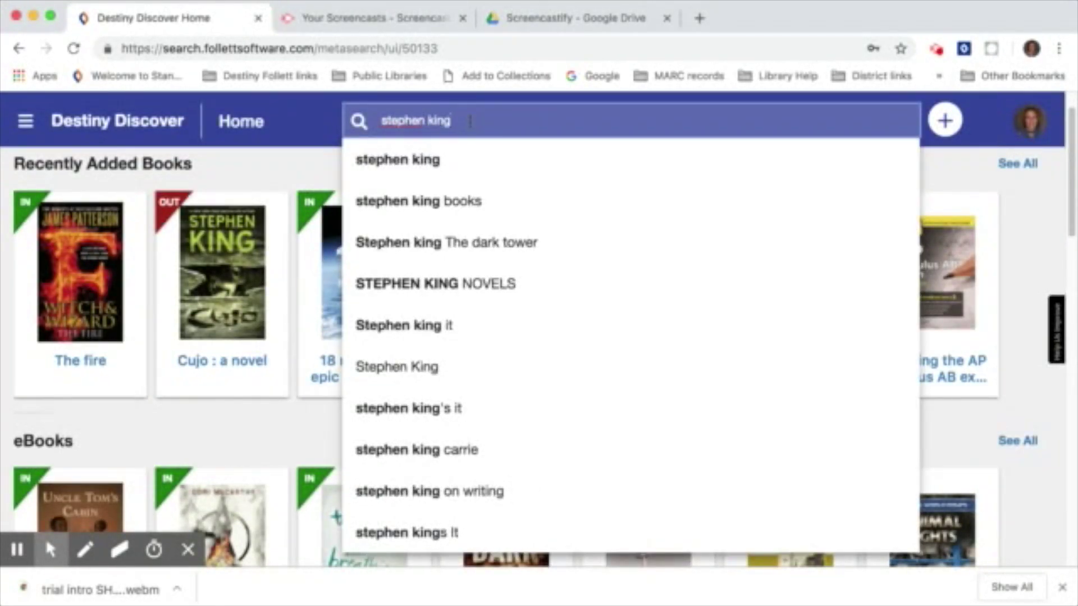
pyautogui.press('Return')
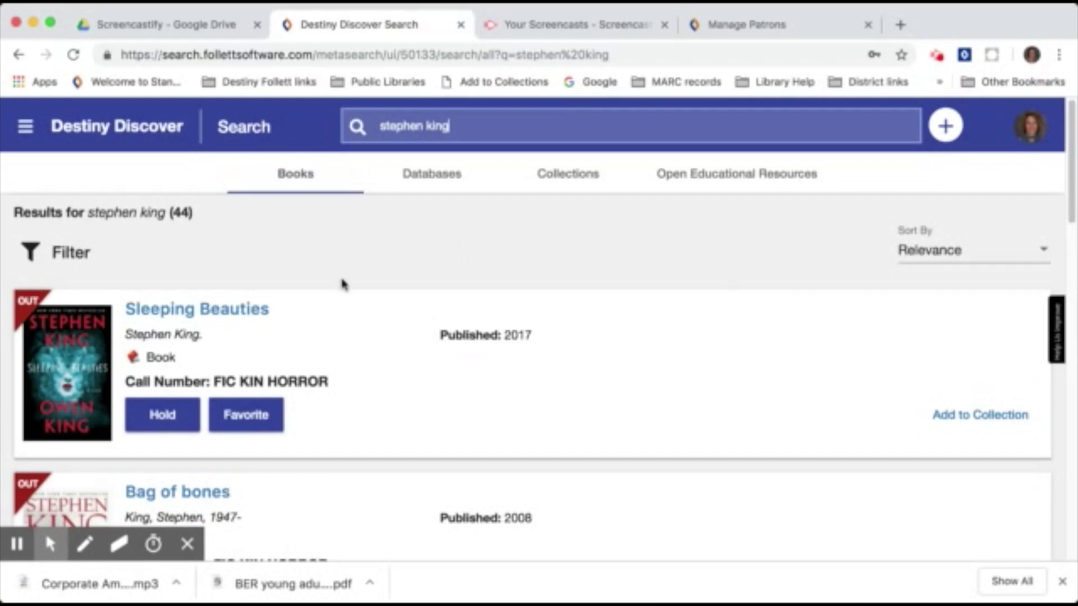
# Scroll down through the Stephen King results and back up.
pyautogui.scroll(-4, 427, 289)
pyautogui.scroll(-6, 417, 301)
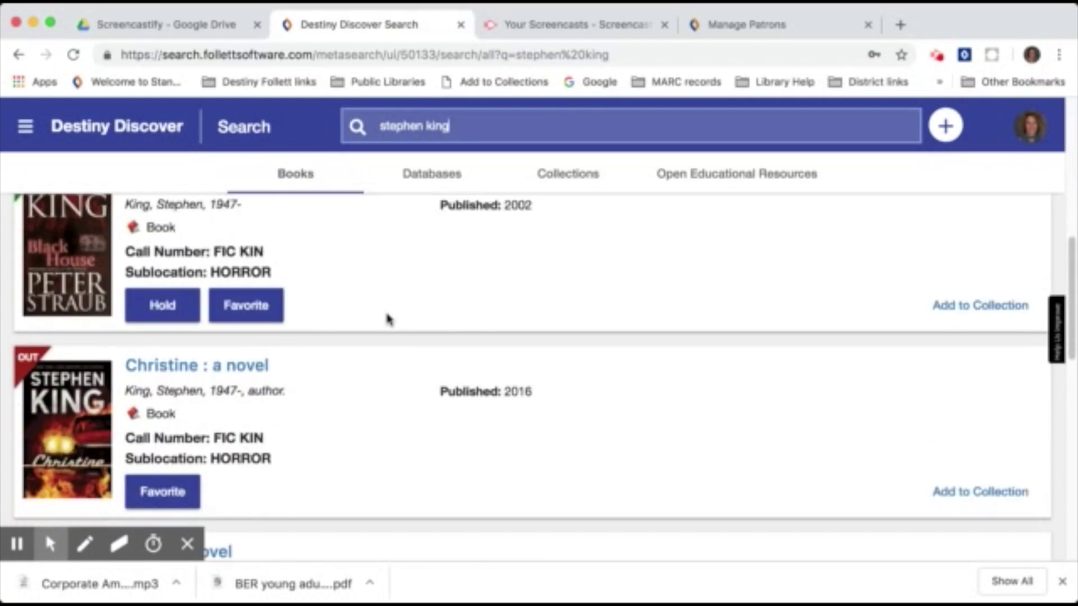
pyautogui.scroll(-7, 389, 319)
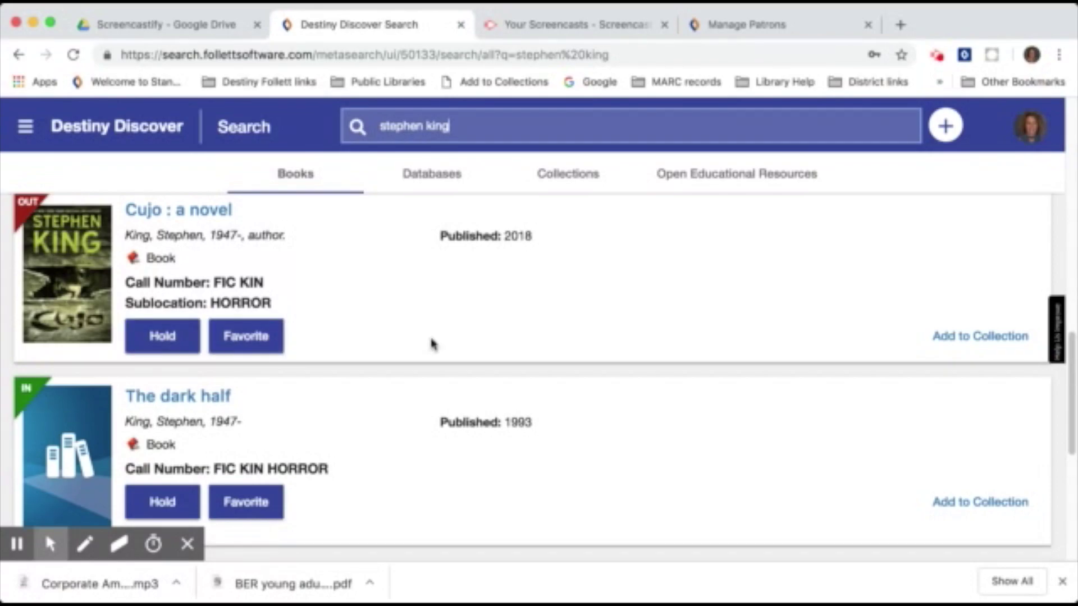
pyautogui.scroll(10, 432, 345)
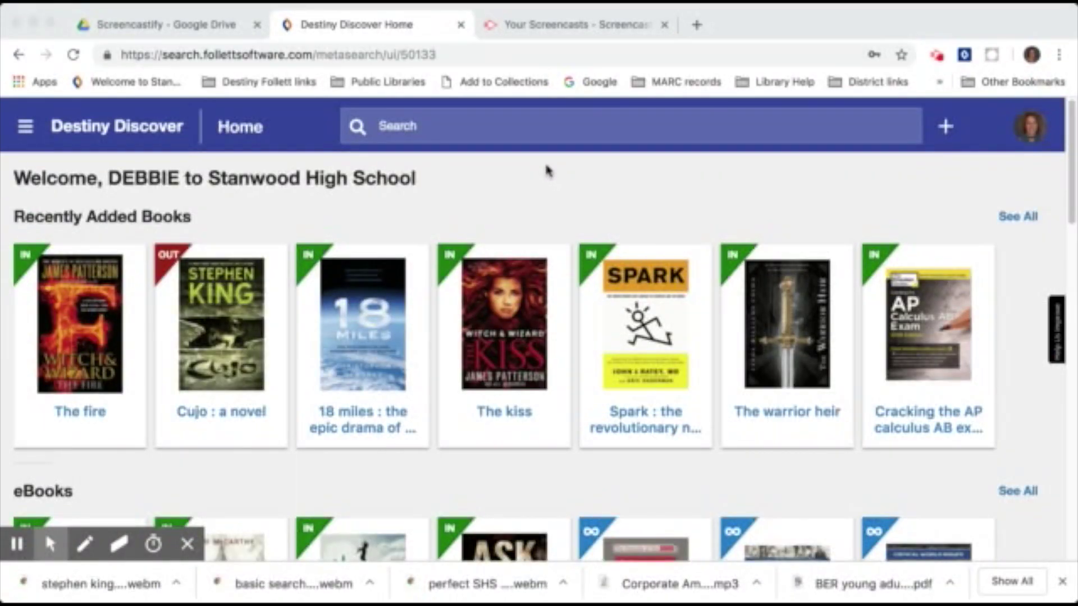
# Search the catalogue for 'overpopulation' from the suggestion list and view its database matches.
pyautogui.click(487, 131)
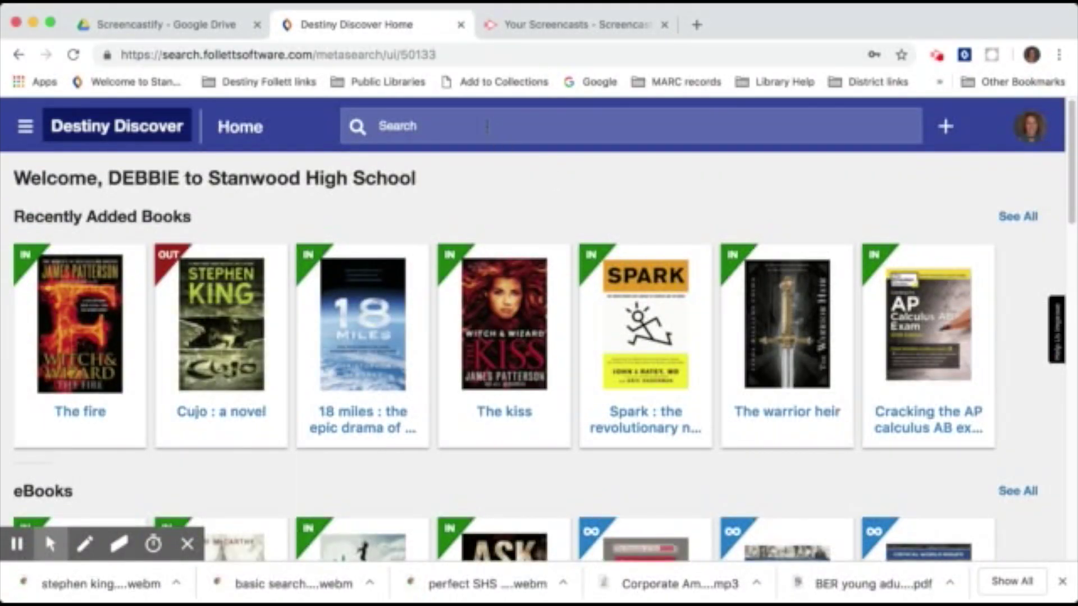
pyautogui.click(486, 126)
pyautogui.write('overp')
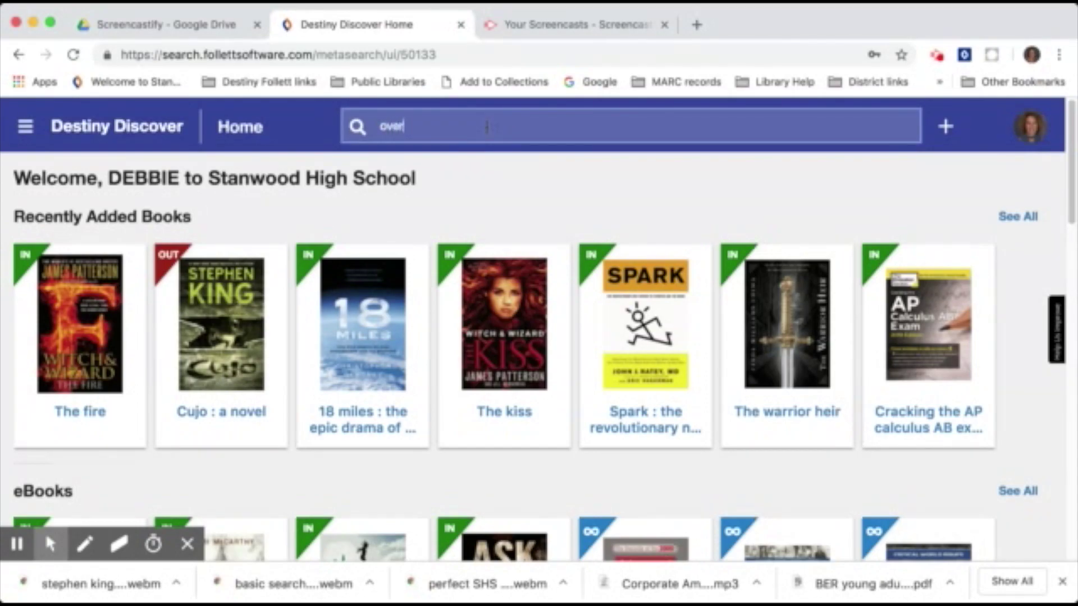
pyautogui.click(444, 167)
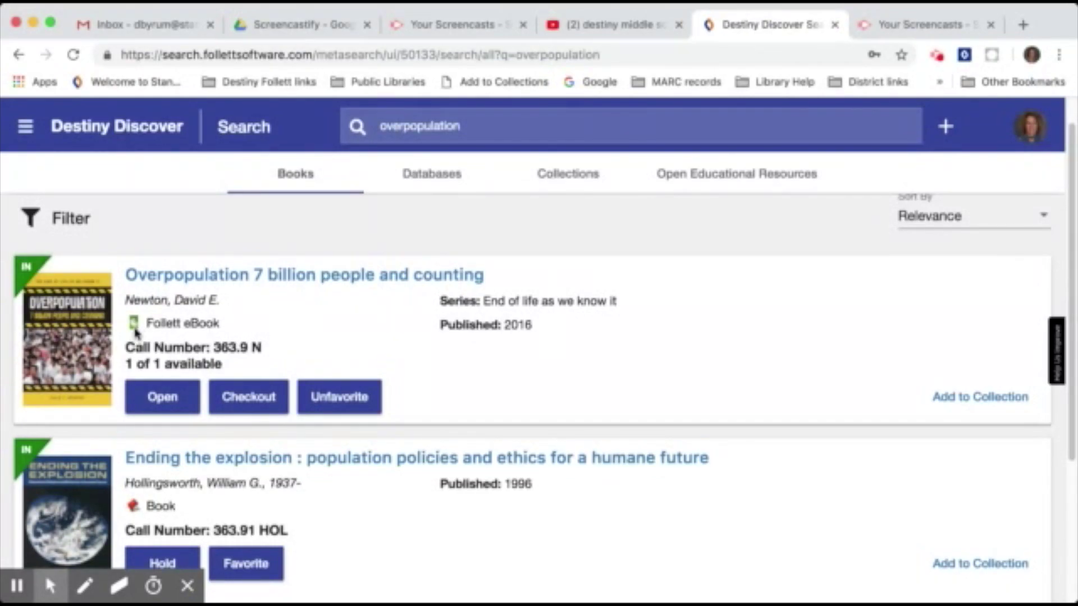
pyautogui.scroll(-1, 292, 331)
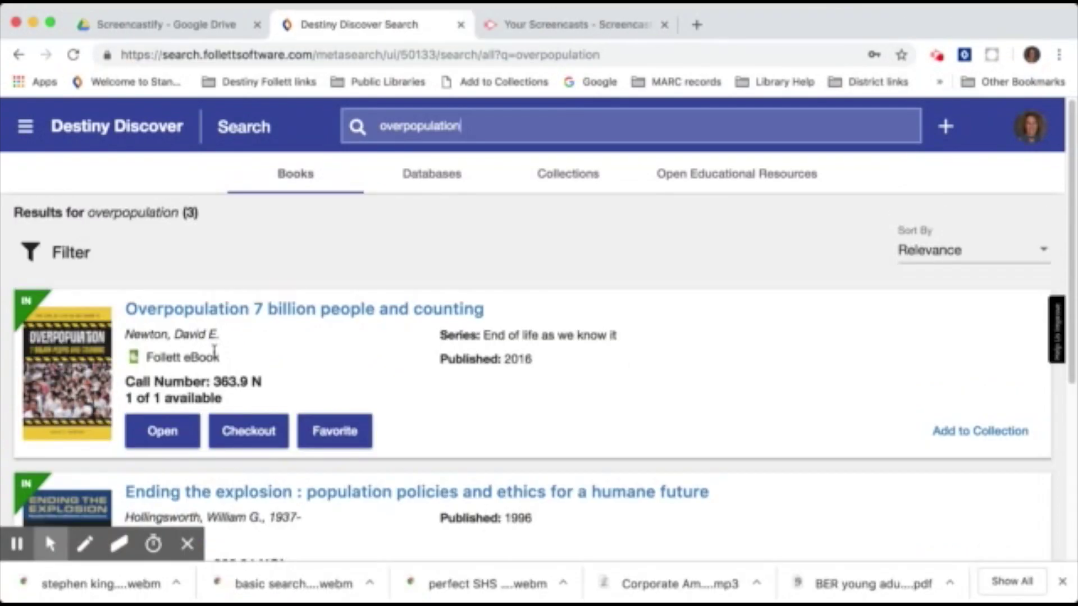
pyautogui.click(428, 178)
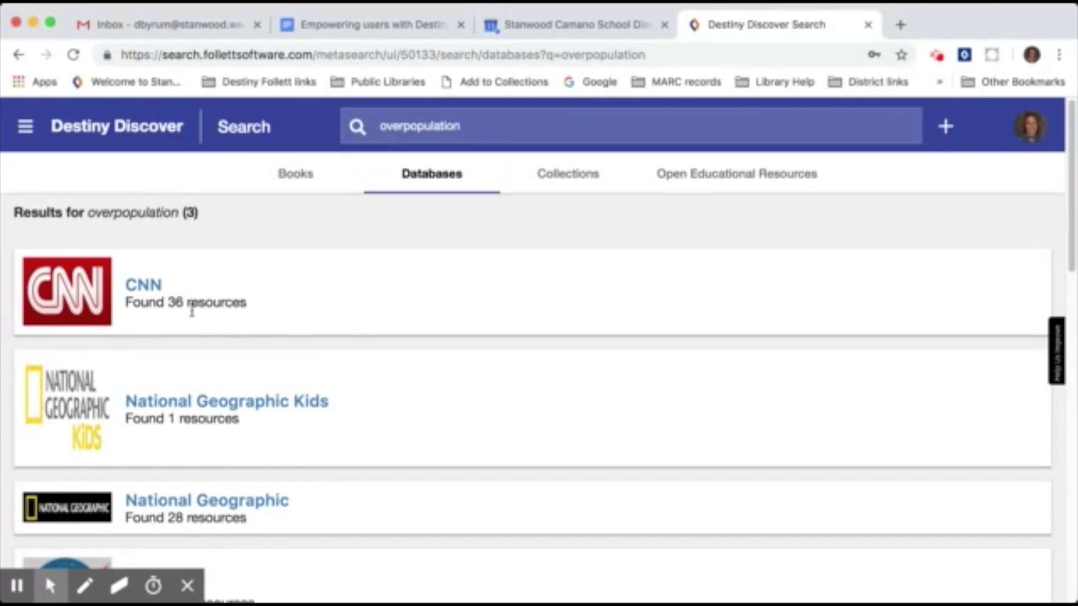
# Scroll the overpopulation database list, including ProQuest Research Library (10117), New York Times and ERIC.
pyautogui.scroll(-5, 372, 344)
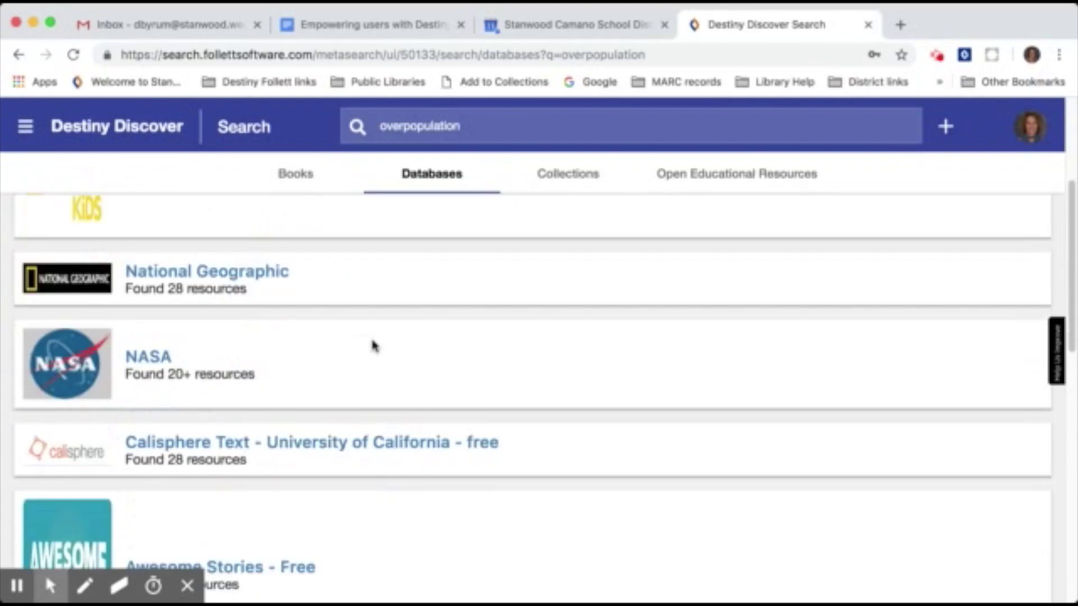
pyautogui.scroll(-10, 373, 345)
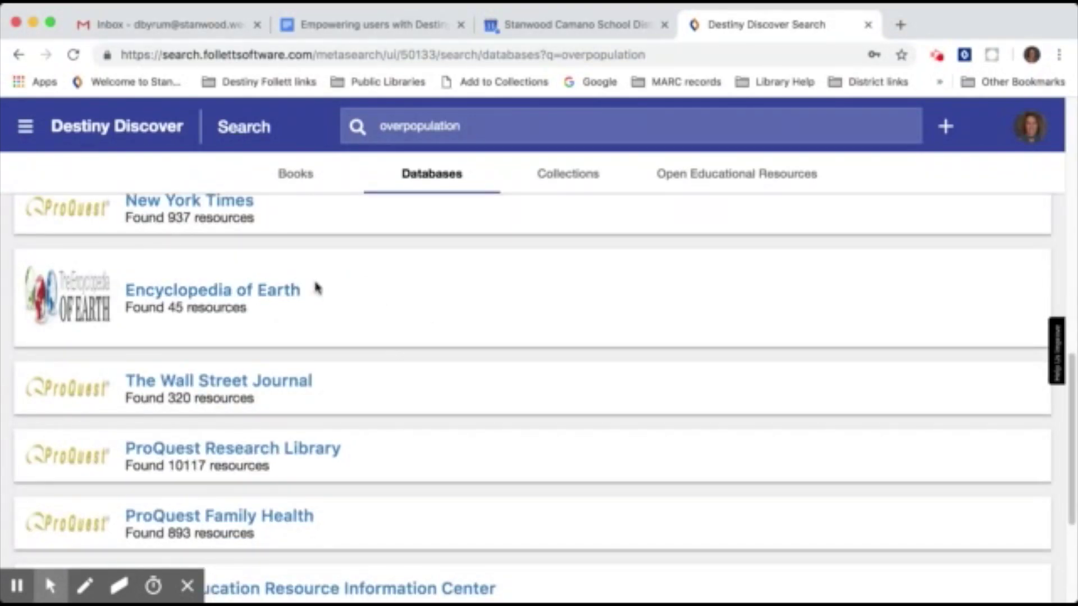
pyautogui.scroll(-1, 316, 292)
pyautogui.scroll(-2, 316, 292)
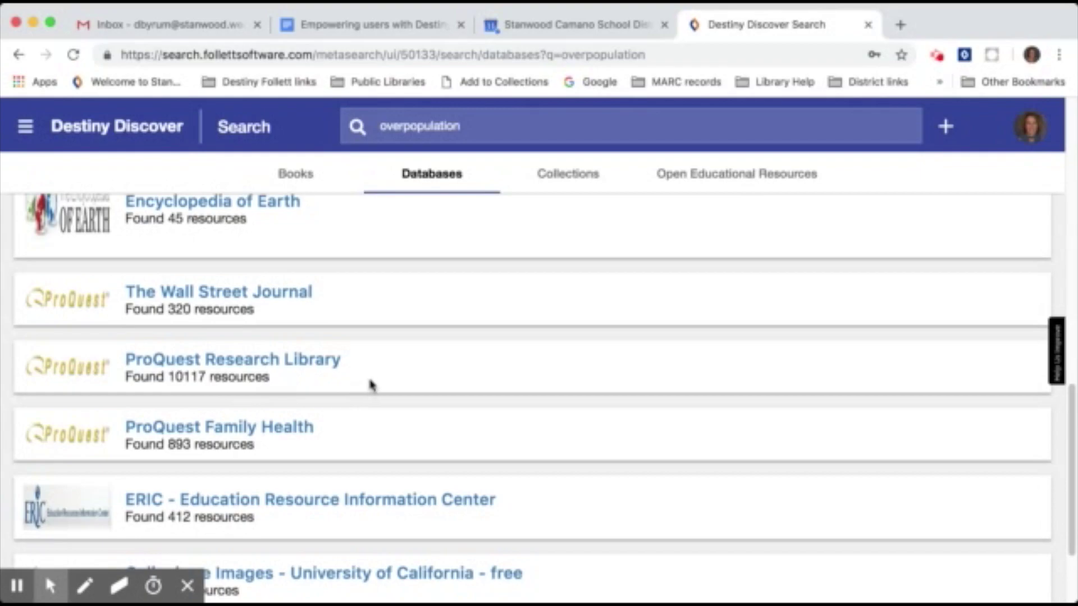
pyautogui.scroll(-2, 371, 380)
pyautogui.scroll(5, 375, 380)
pyautogui.scroll(-2, 393, 370)
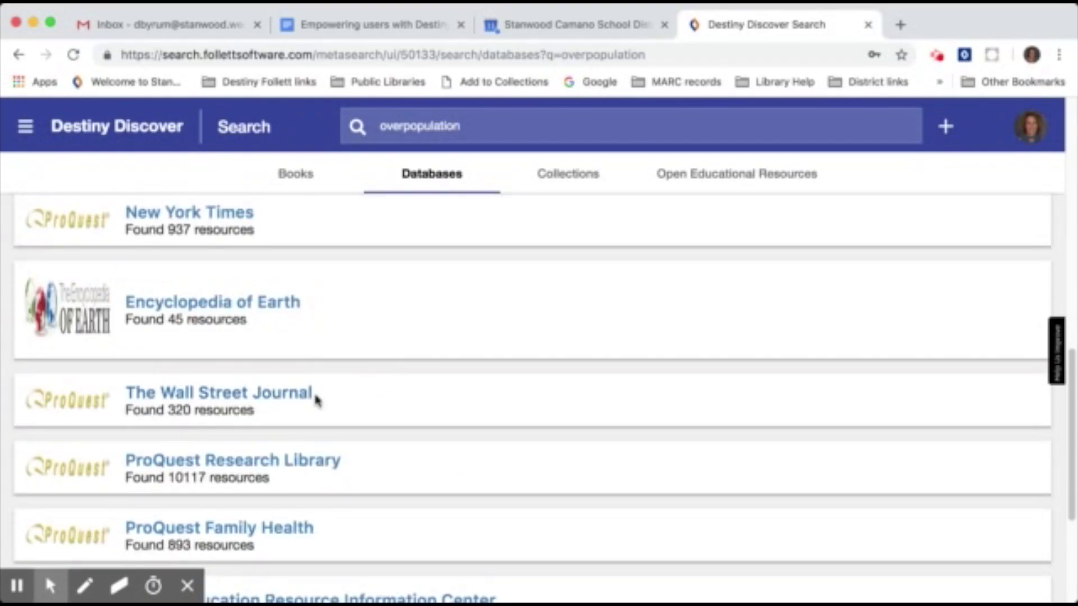
pyautogui.scroll(-2, 393, 388)
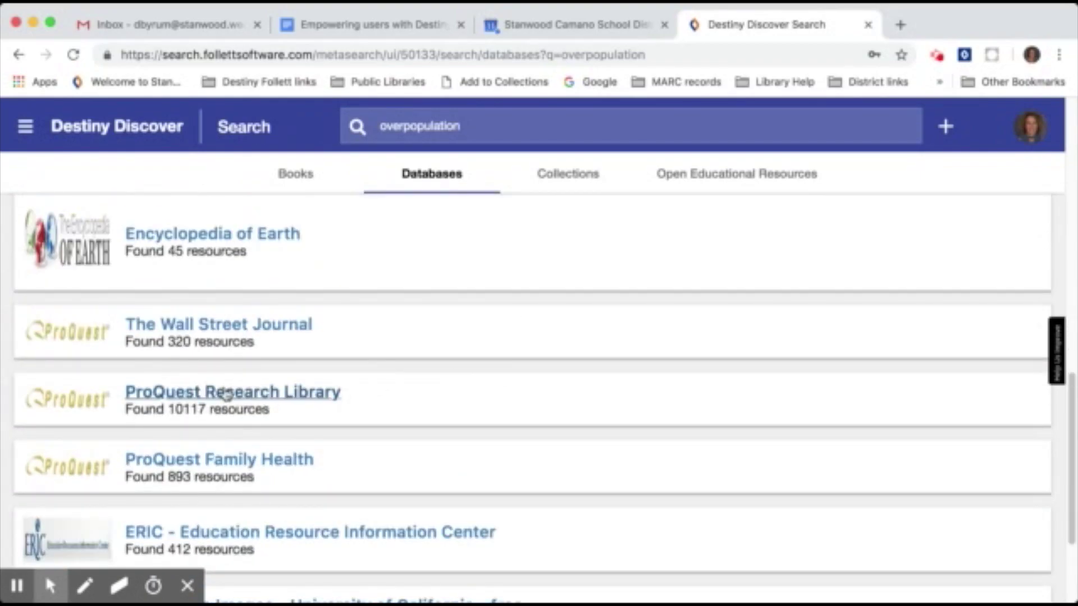
# Open ProQuest Research Library's overpopulation articles, then return to the Destiny Discover tab.
pyautogui.click(239, 394)
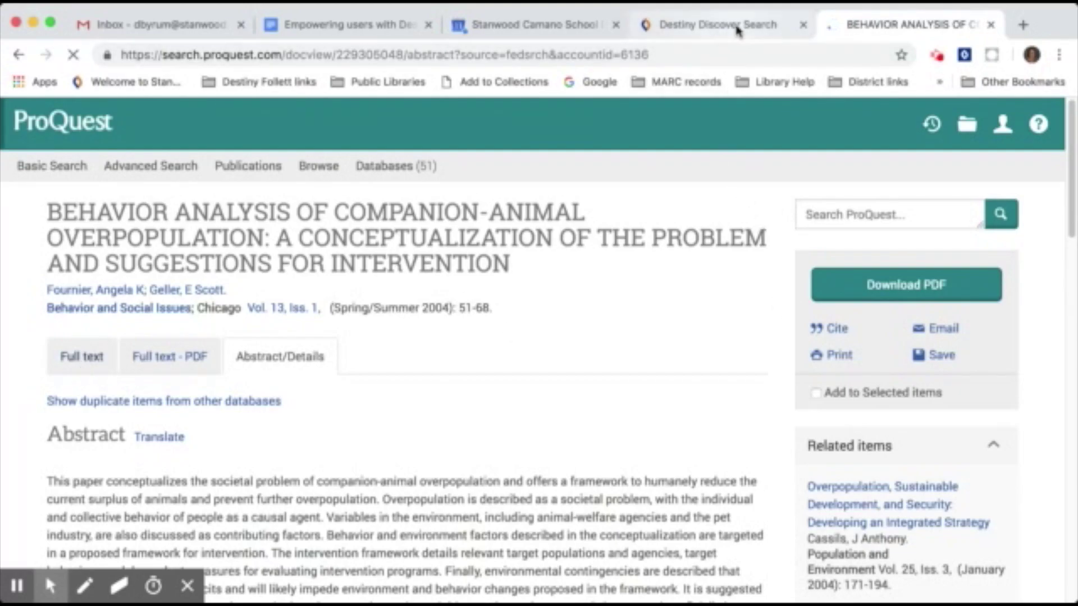
pyautogui.click(719, 28)
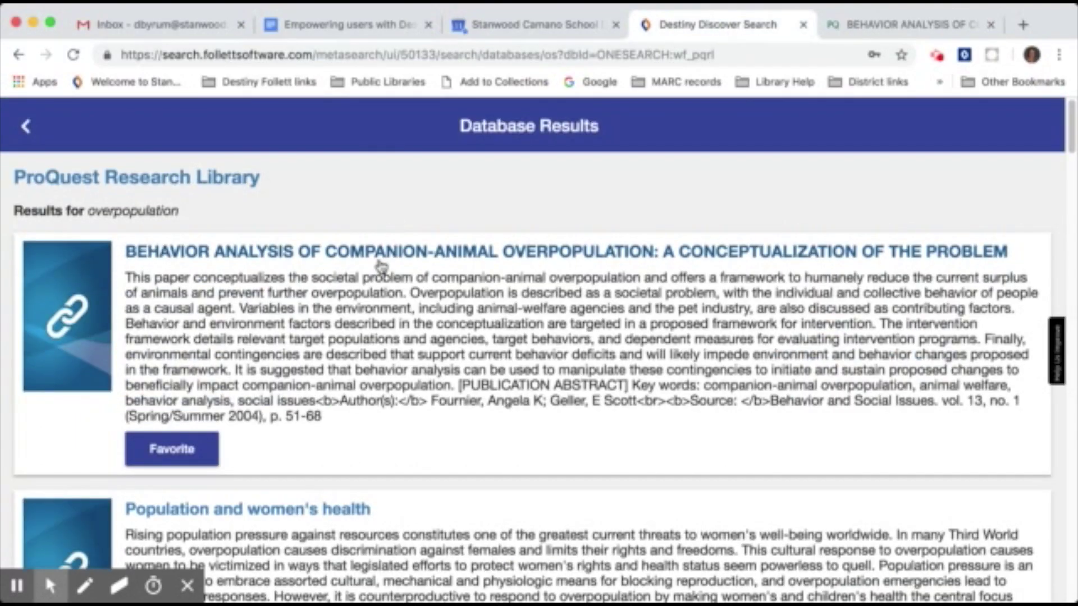
# Favorite the companion-animal overpopulation article and return to the overpopulation database list.
pyautogui.scroll(-2, 336, 280)
pyautogui.click(211, 357)
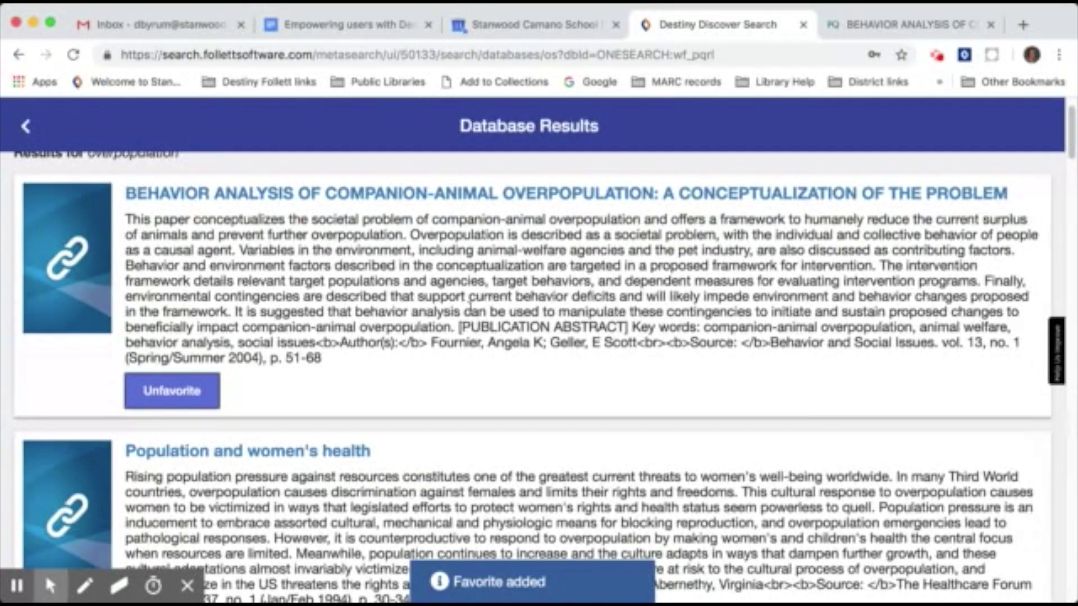
pyautogui.scroll(-5, 471, 308)
pyautogui.scroll(-5, 480, 318)
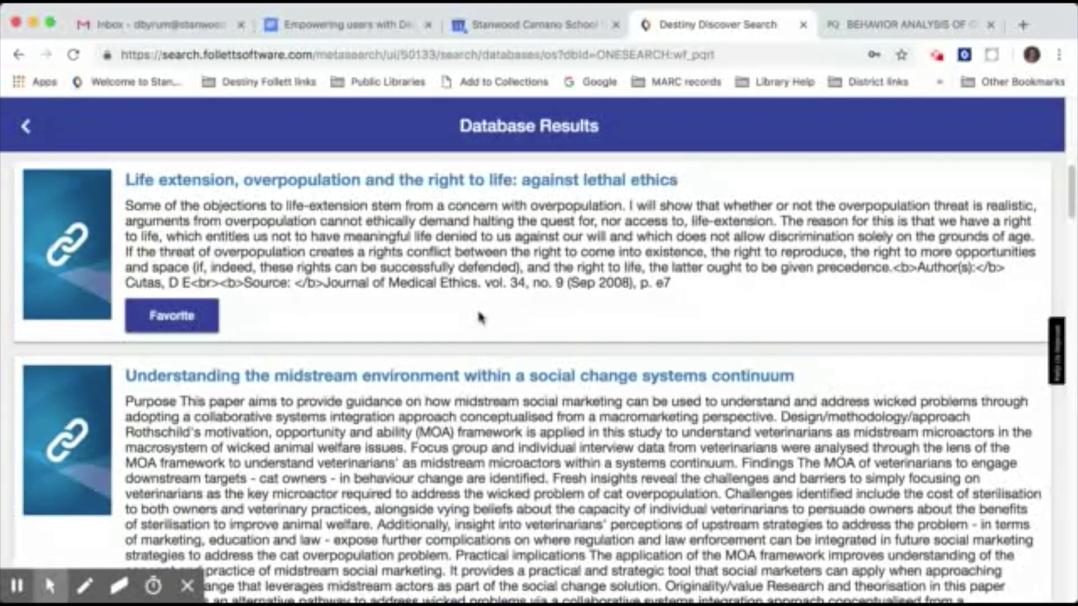
pyautogui.scroll(-1, 480, 319)
pyautogui.scroll(10, 480, 314)
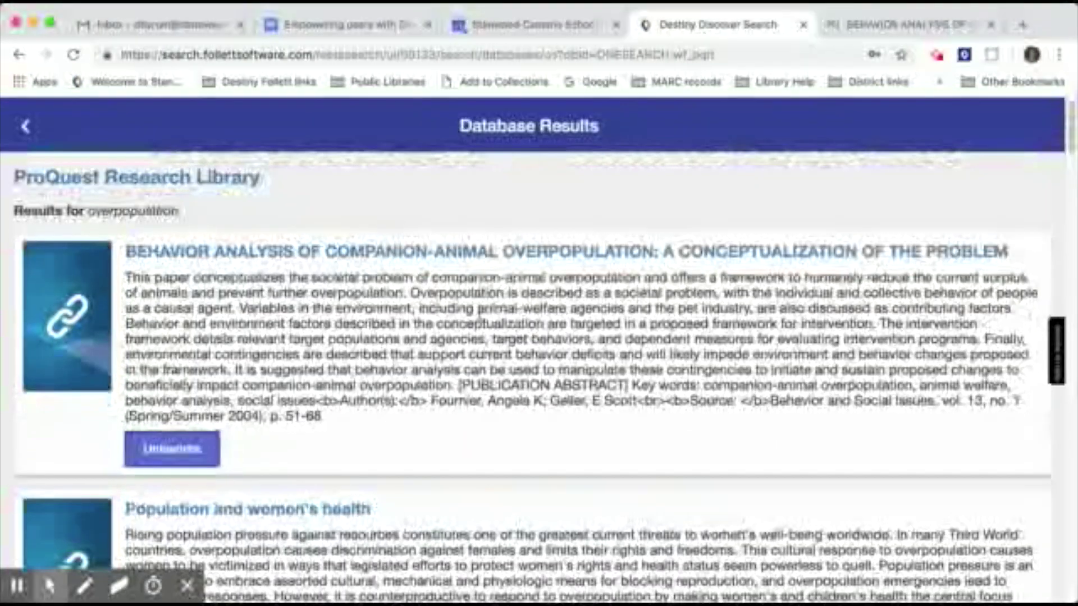
pyautogui.click(24, 125)
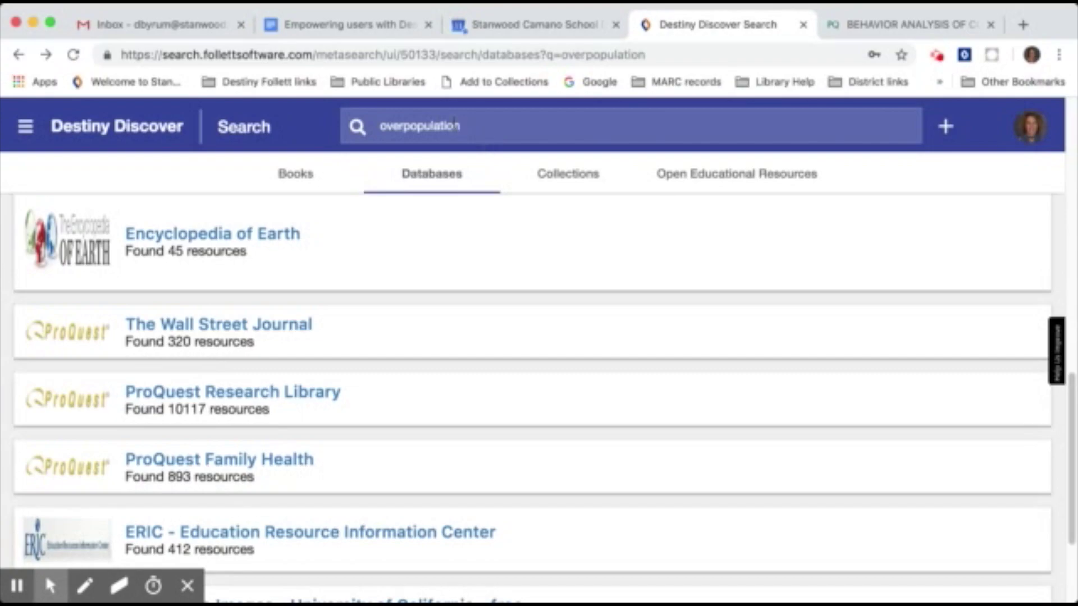
# Search 'overpopulation AND environment' and review the database counts, such as ProQuest Research Library (4103).
pyautogui.click(488, 124)
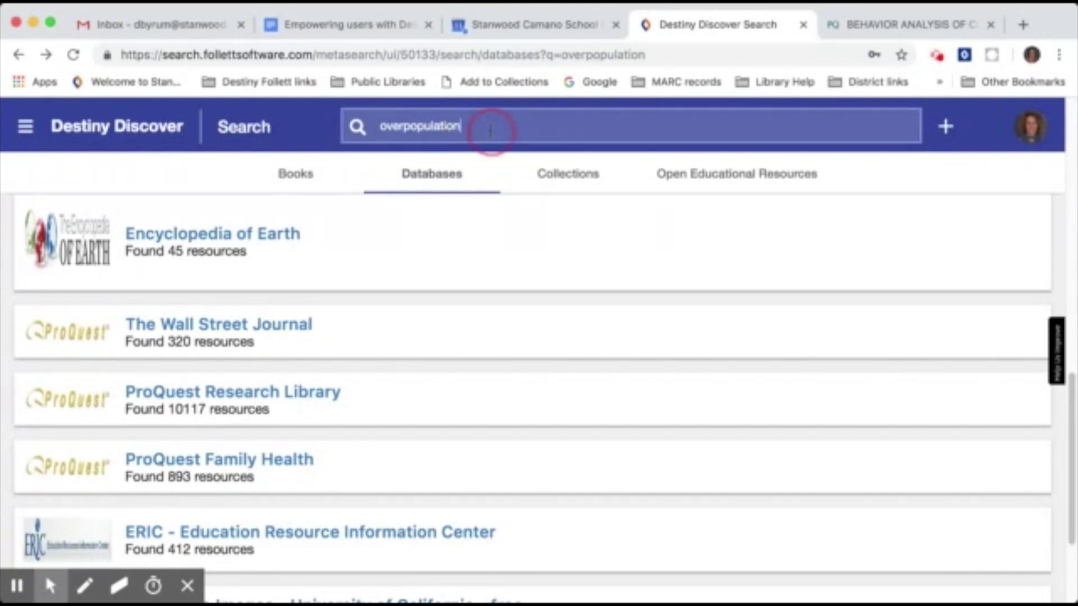
pyautogui.write('AND environment')
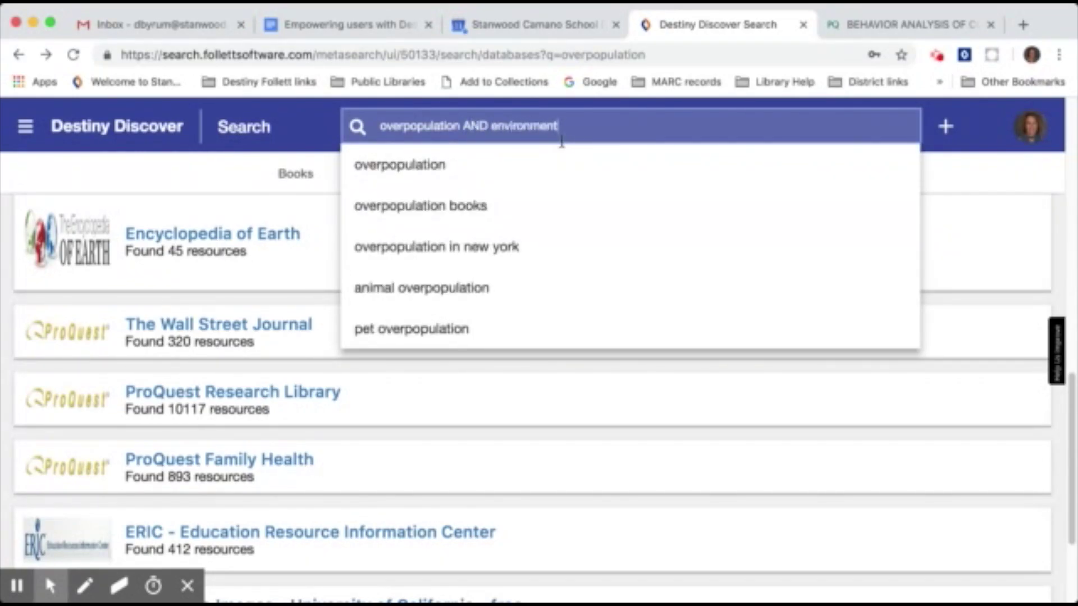
pyautogui.press('Return')
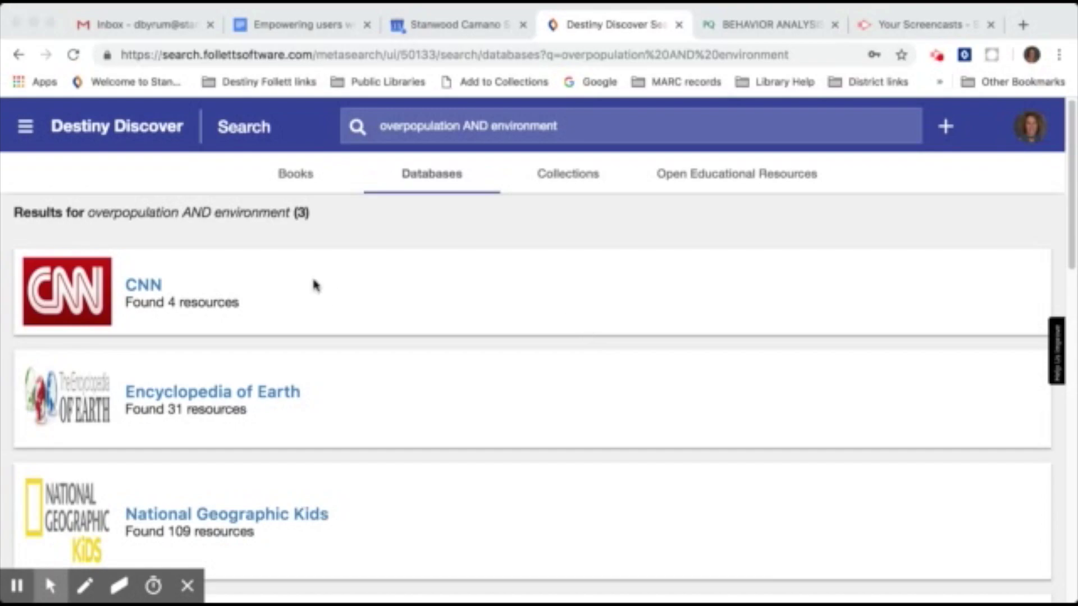
pyautogui.scroll(-13, 443, 397)
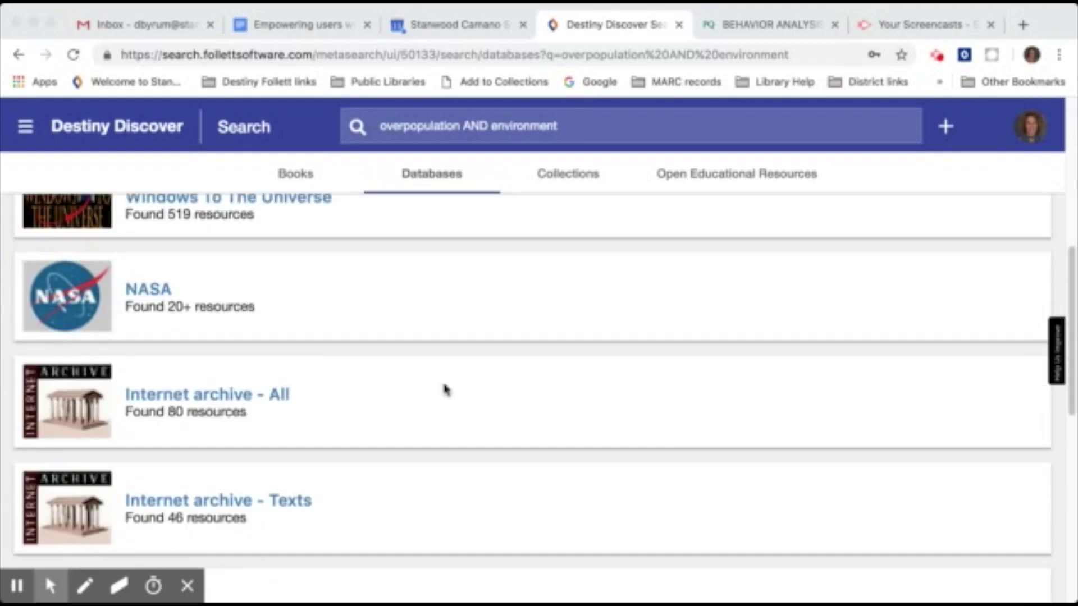
pyautogui.scroll(-5, 445, 389)
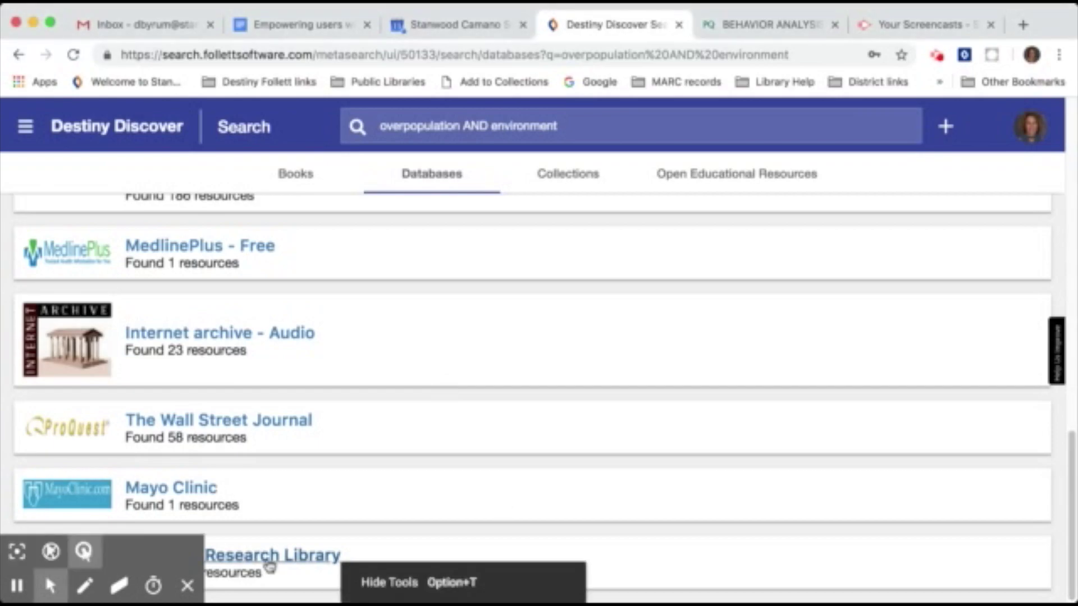
pyautogui.click(188, 586)
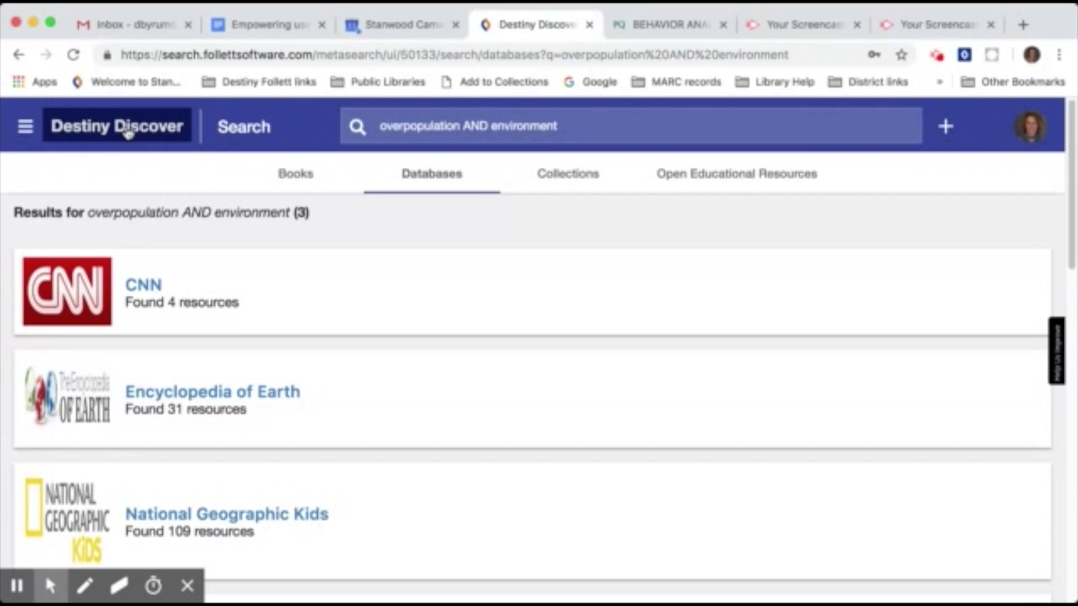
# Return to the Destiny Discover home page, then open and close the main navigation menu.
pyautogui.click(128, 134)
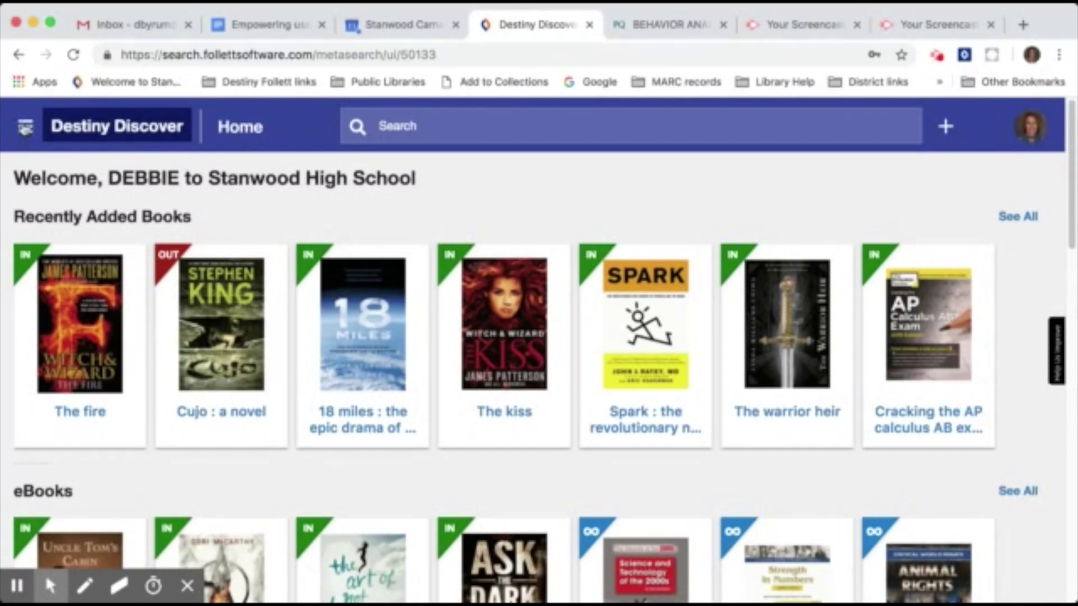
pyautogui.click(23, 134)
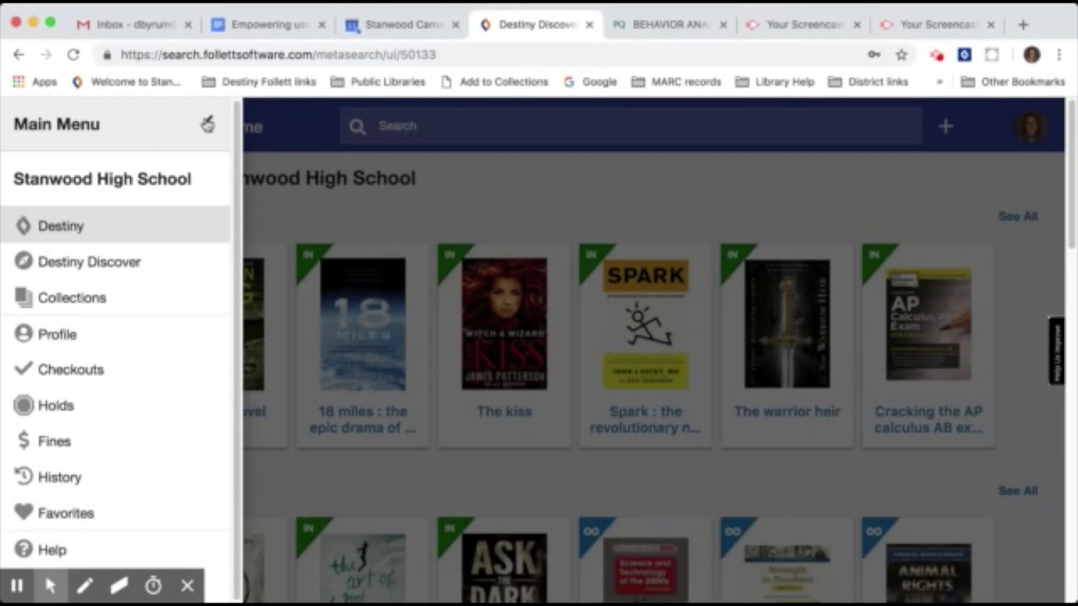
pyautogui.click(208, 121)
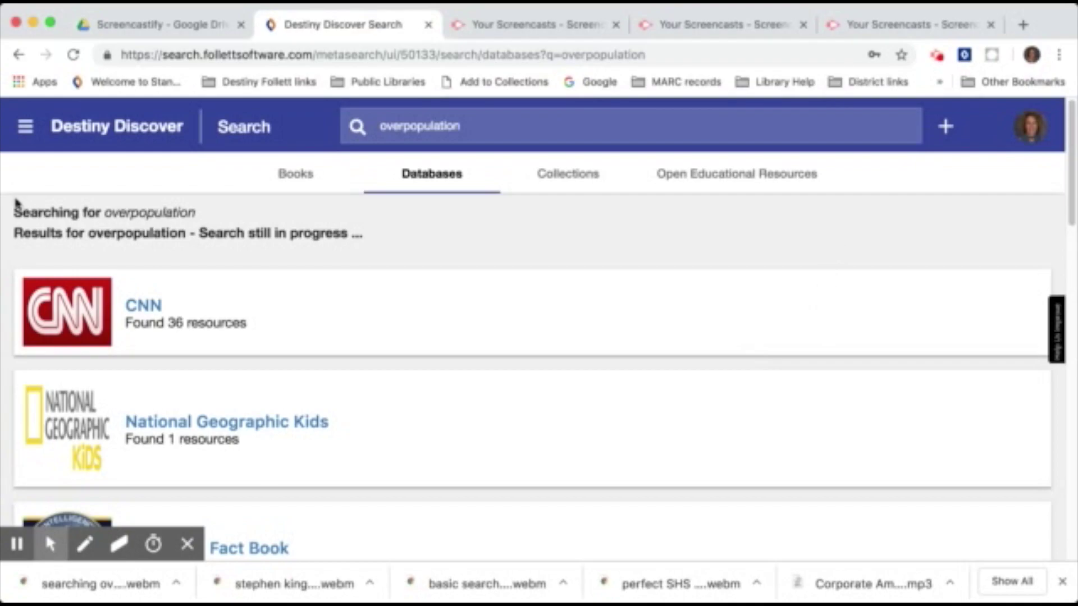
# Go to Favorites and copy the MLA8 citations for all favorited titles.
pyautogui.click(27, 129)
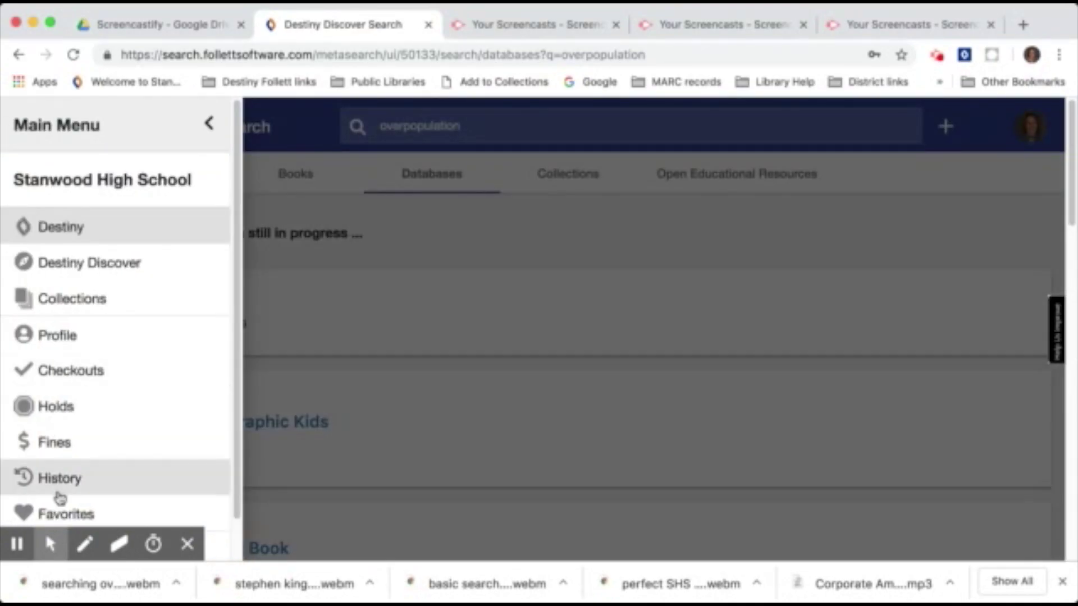
pyautogui.click(63, 513)
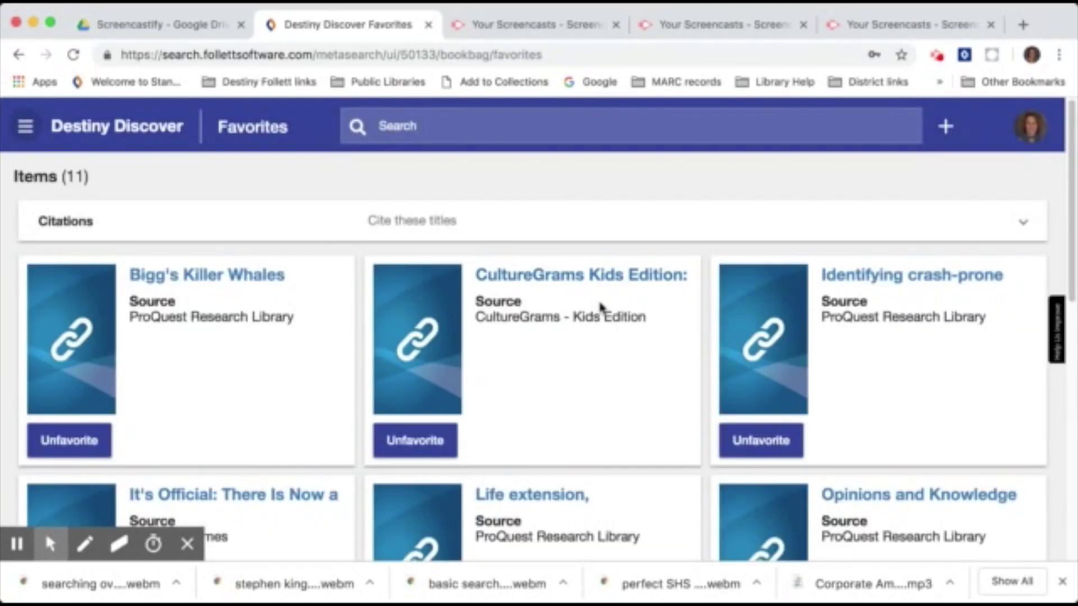
pyautogui.scroll(-8, 605, 309)
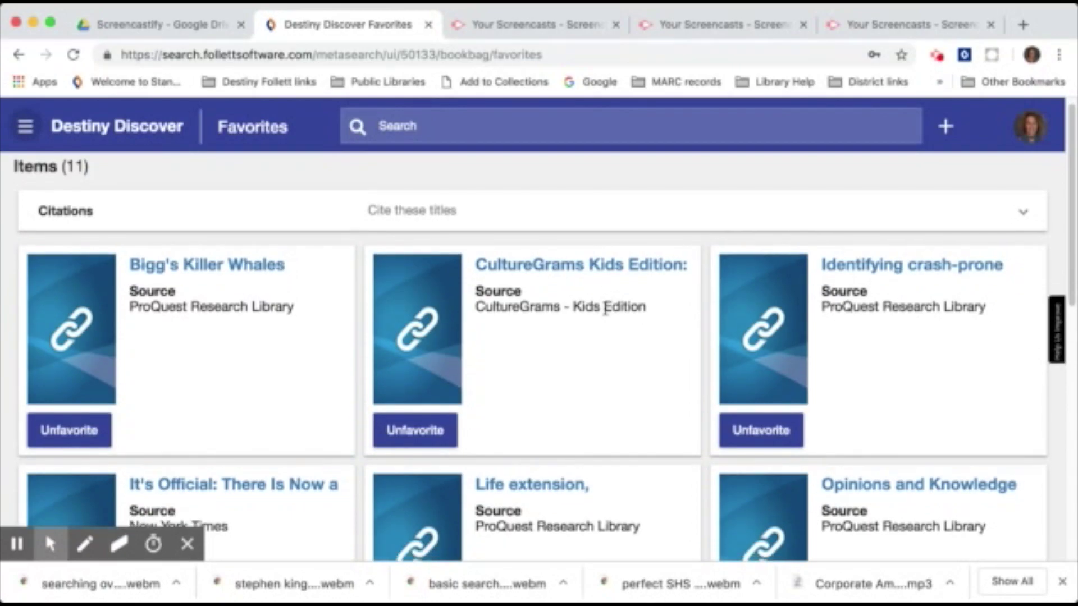
pyautogui.scroll(10, 609, 305)
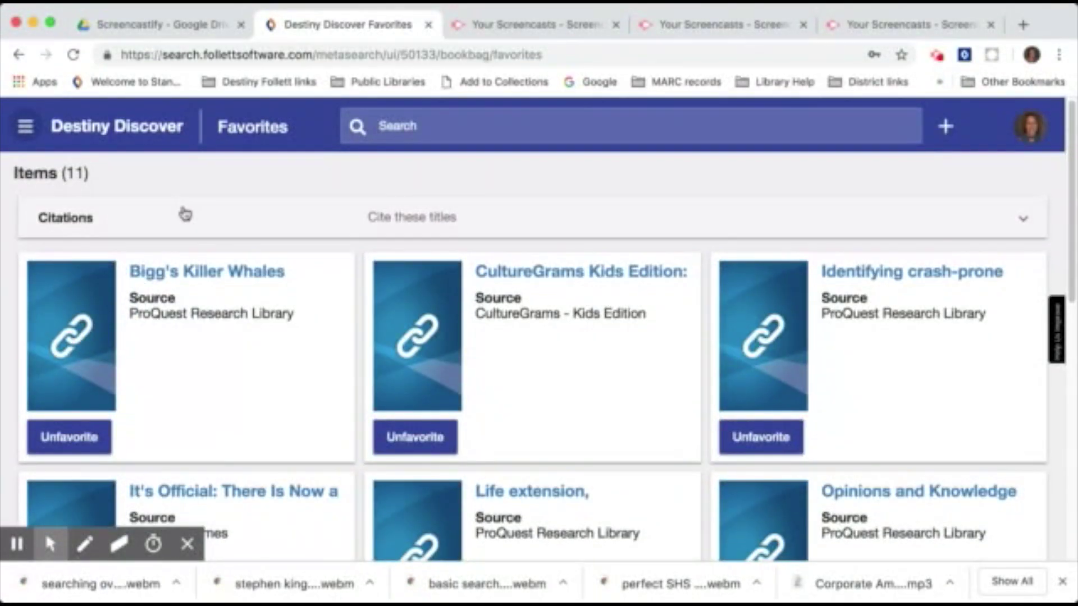
pyautogui.click(405, 220)
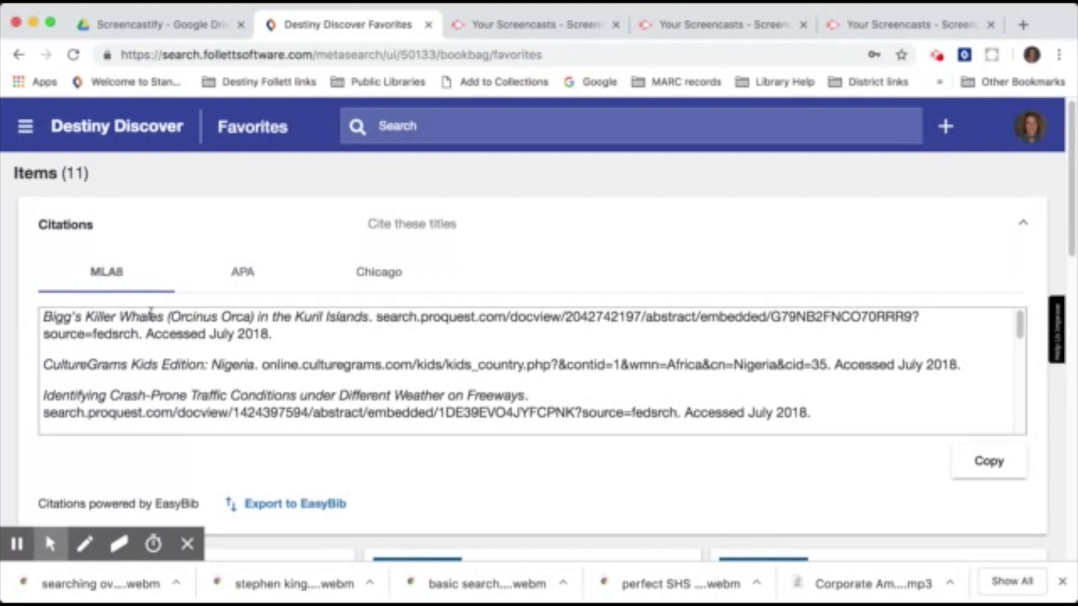
pyautogui.click(986, 459)
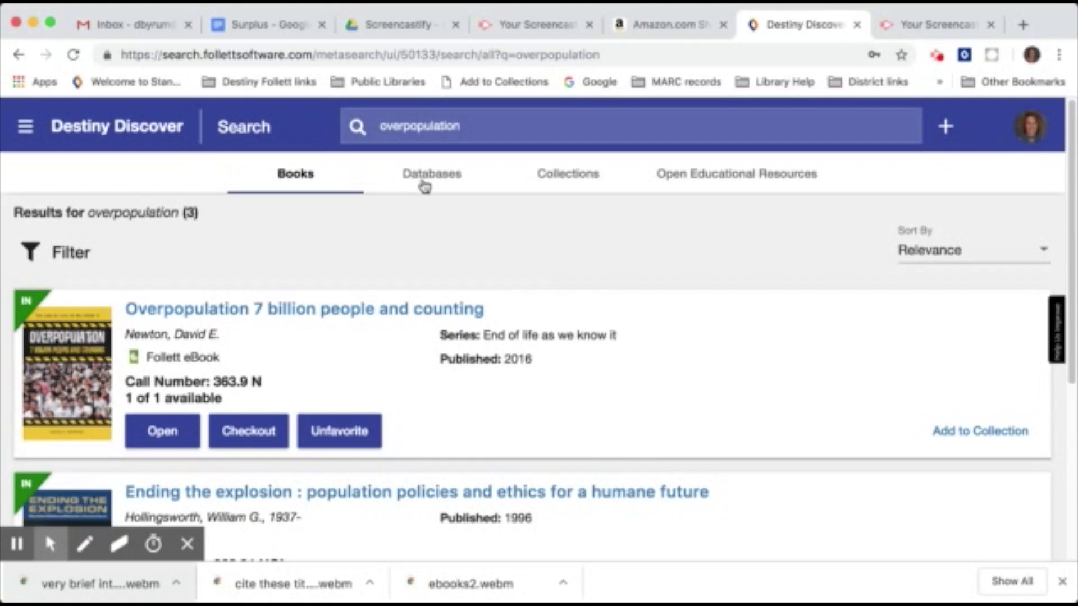
# Switch the overpopulation results to Collections, listing 14, led by 'Science of Nature- Populations'.
pyautogui.click(583, 181)
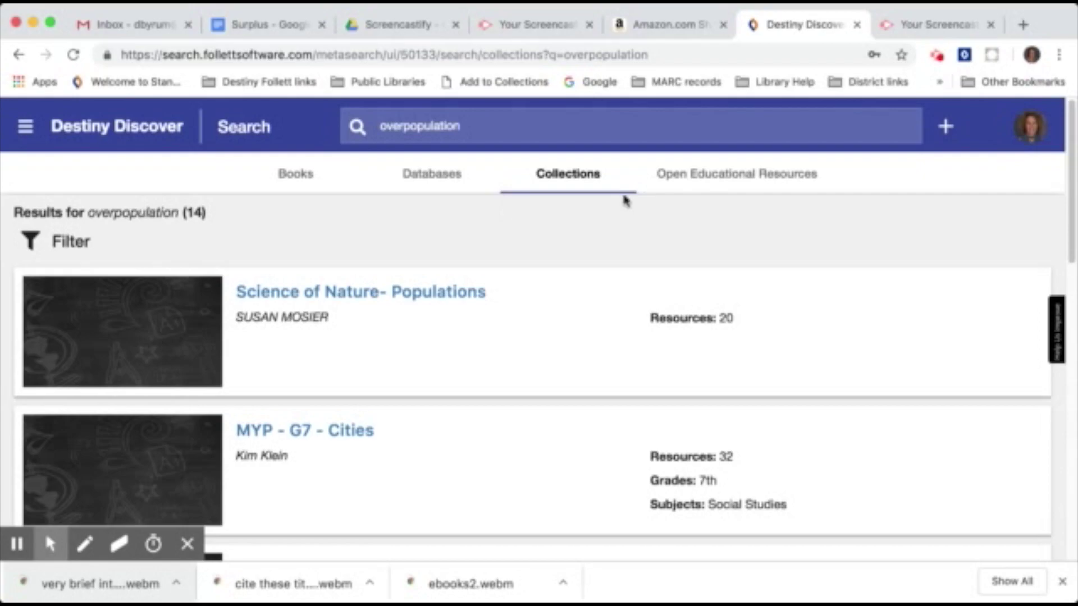
pyautogui.click(937, 55)
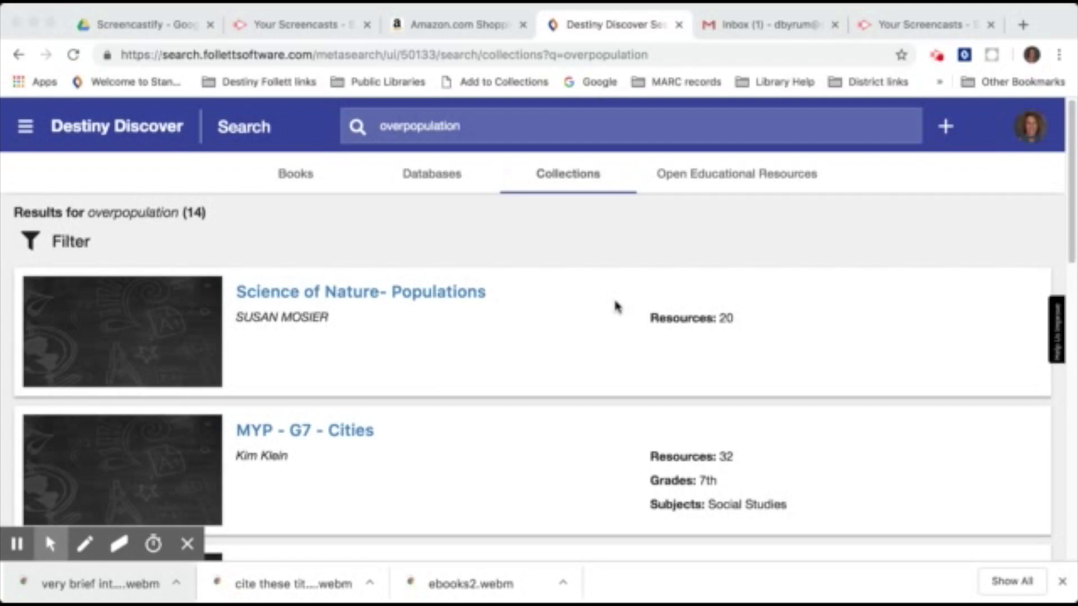
# Replace the overpopulation query with 'climate change' and run the search.
pyautogui.click(469, 132)
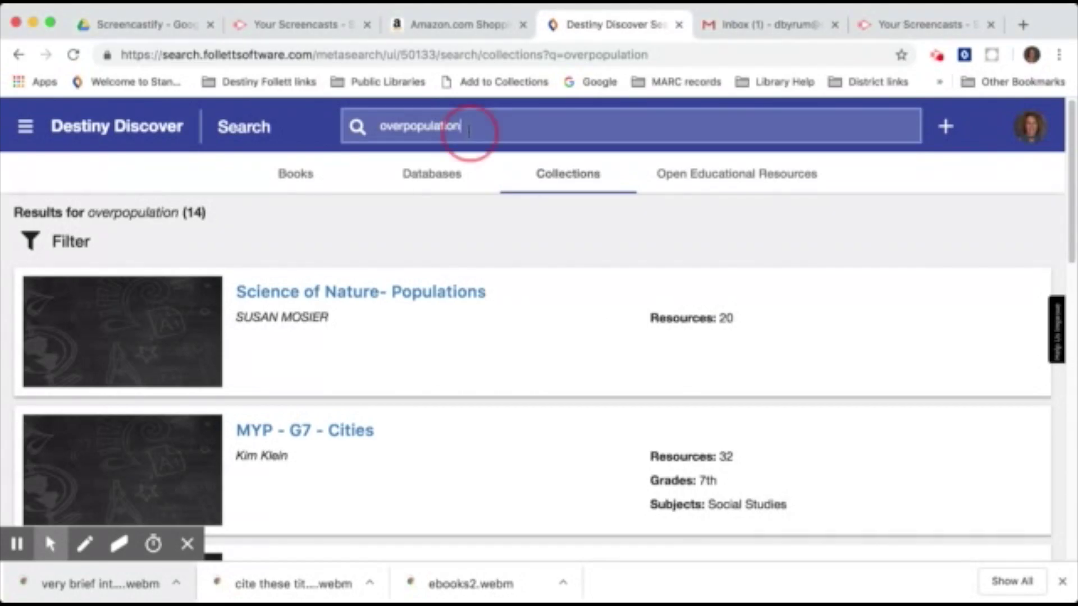
pyautogui.moveTo(469, 132); pyautogui.dragTo(378, 130)
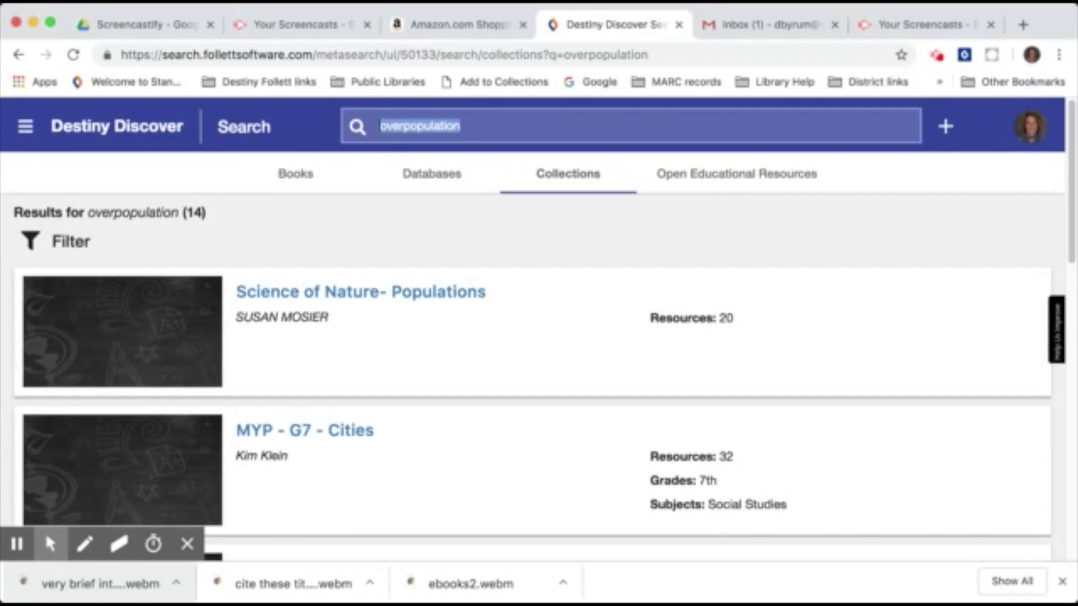
pyautogui.write('climate cha')
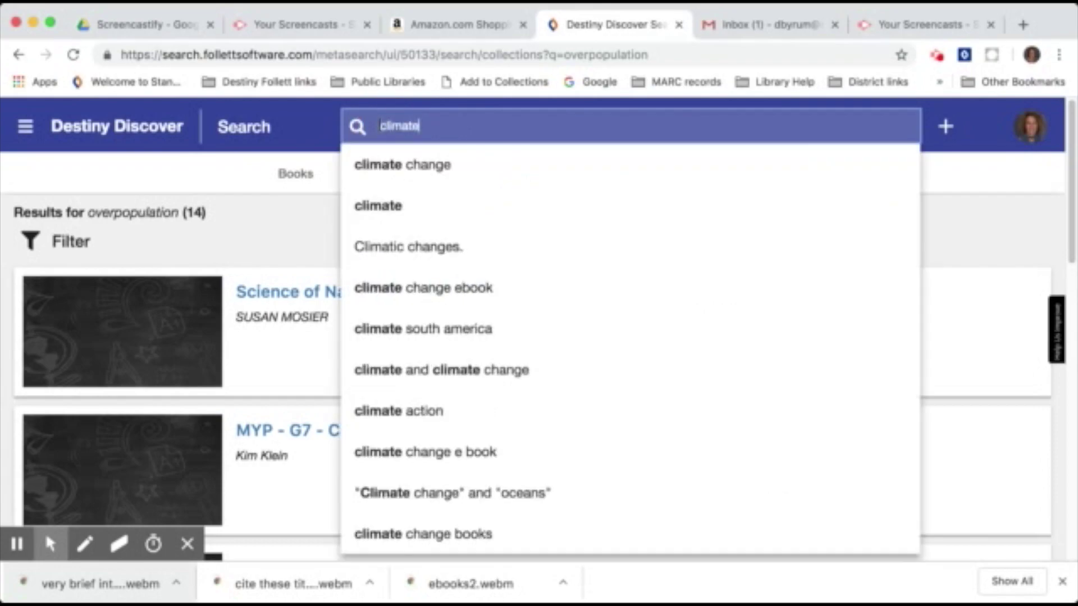
pyautogui.write('nge')
pyautogui.press('Return')
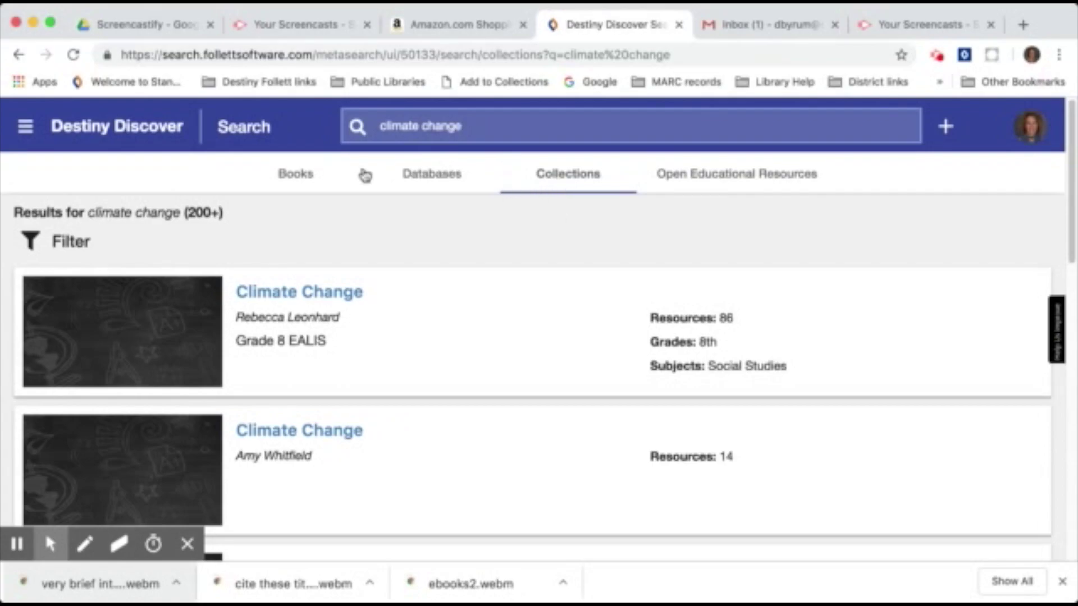
pyautogui.click(25, 129)
# On the Collections site, view Featured and then Private (7) collections, then return to Destiny Discover.
pyautogui.click(51, 302)
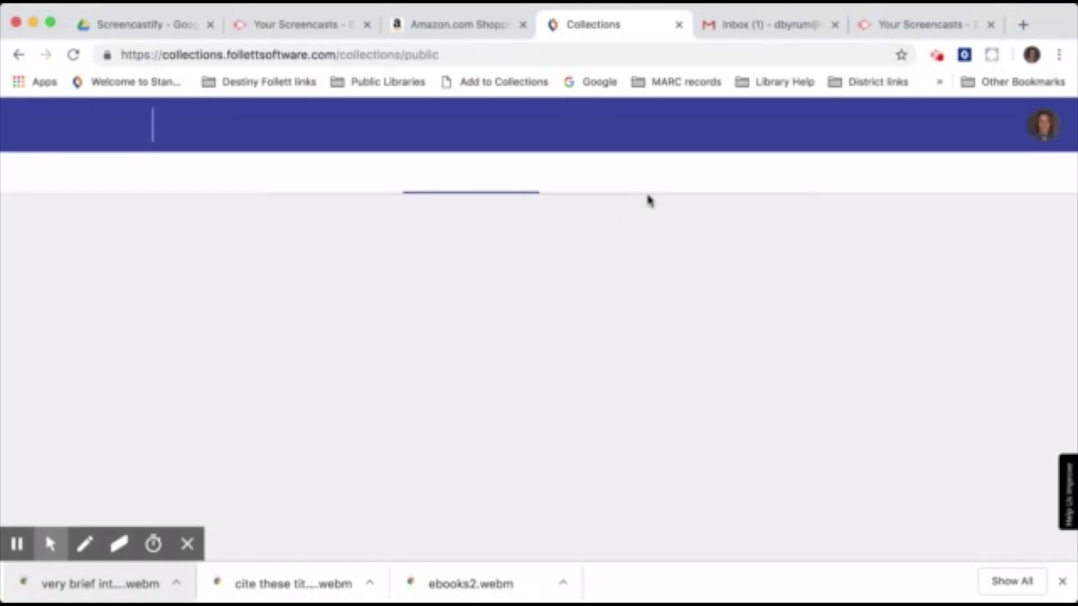
pyautogui.click(339, 182)
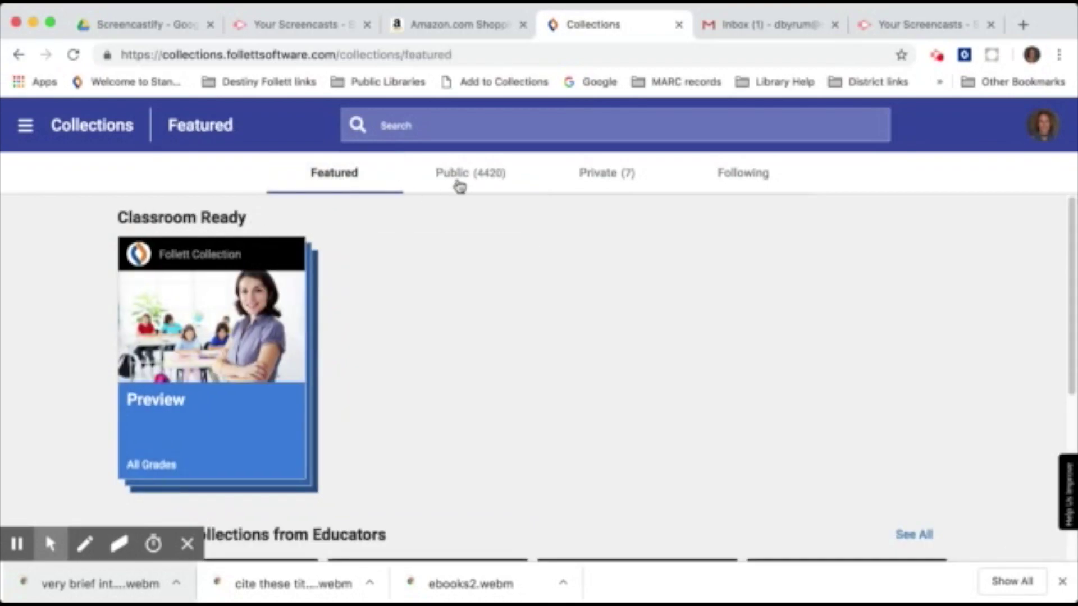
pyautogui.click(617, 184)
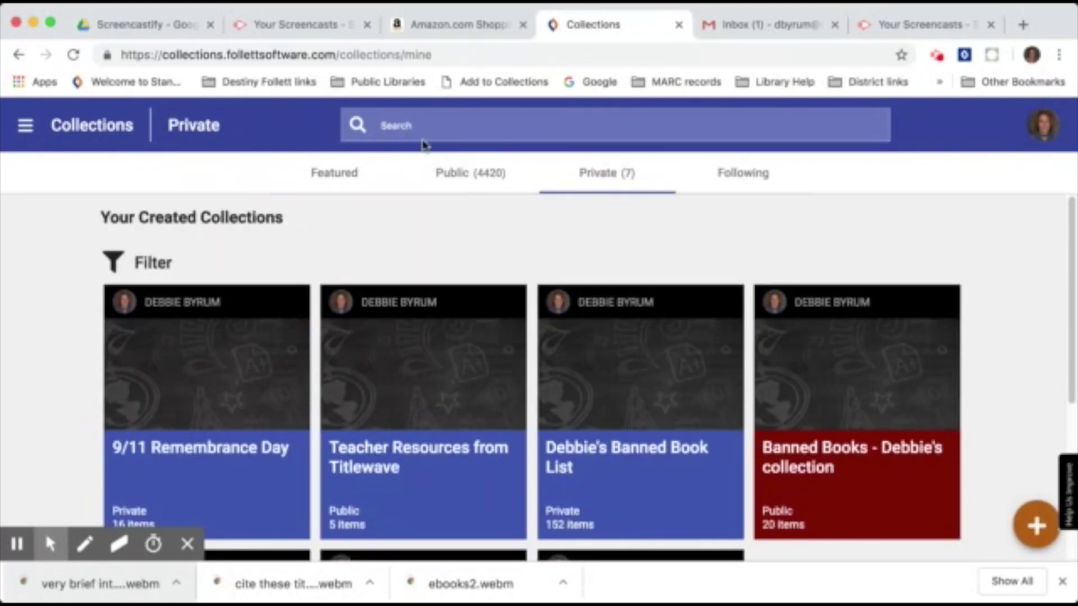
pyautogui.click(28, 128)
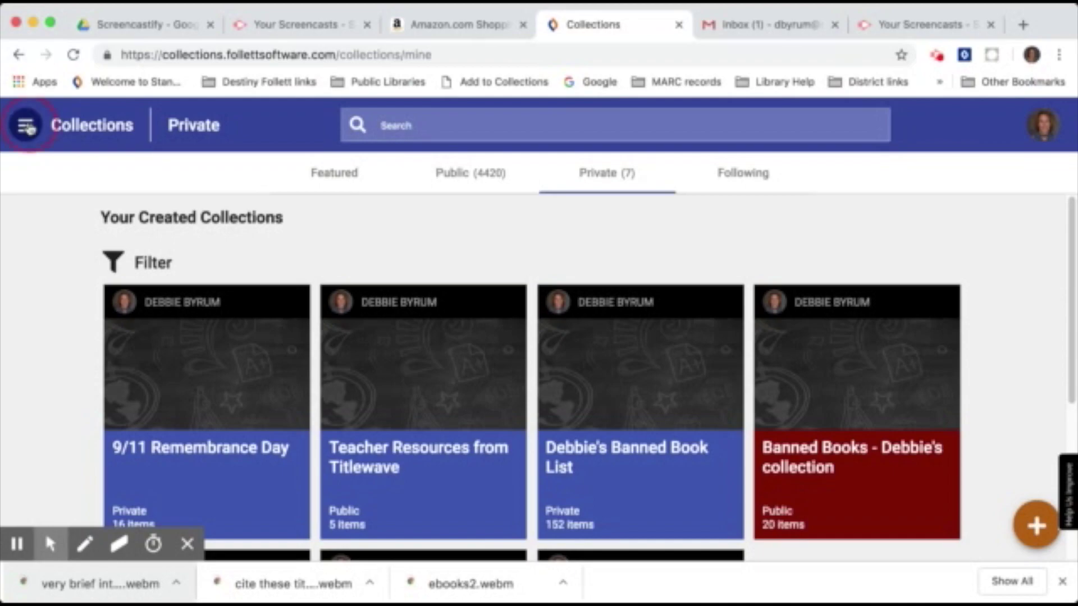
pyautogui.click(61, 226)
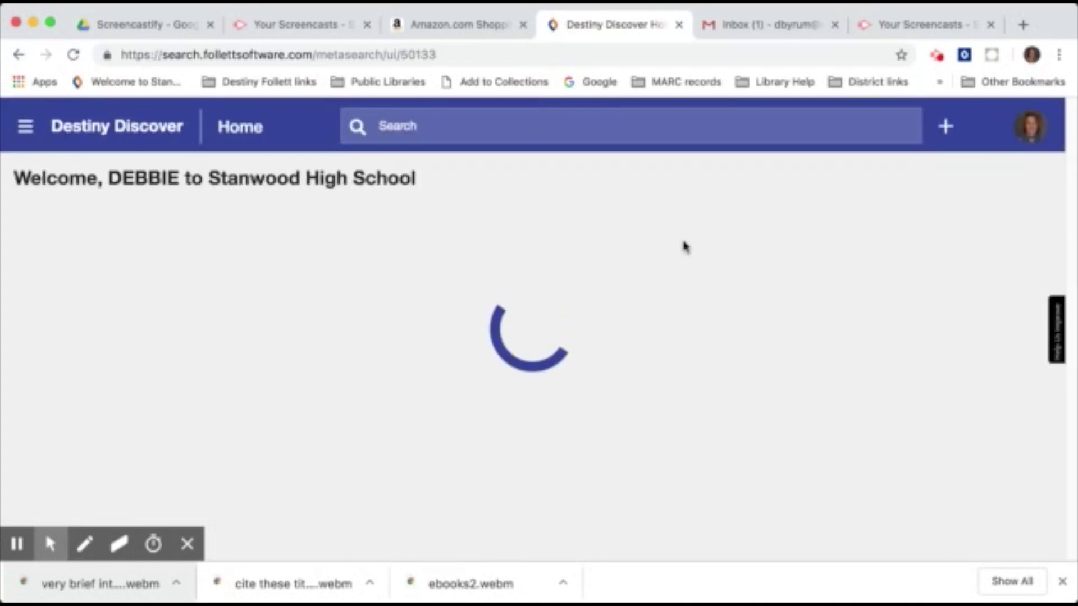
# Scroll down the Destiny Discover home page toward the Collections row.
pyautogui.scroll(-10, 772, 271)
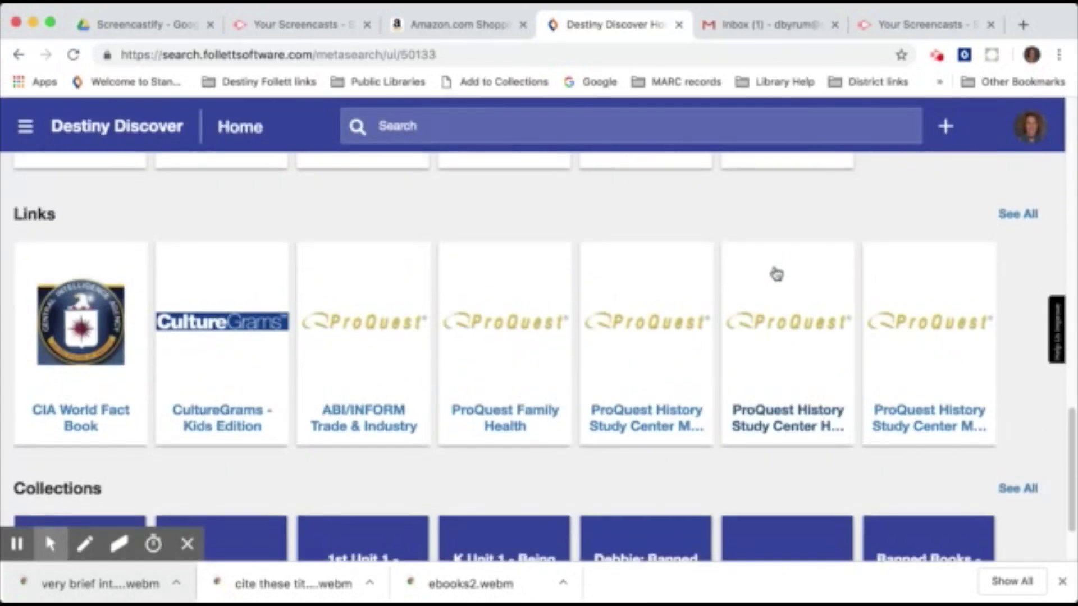
pyautogui.scroll(-2, 776, 274)
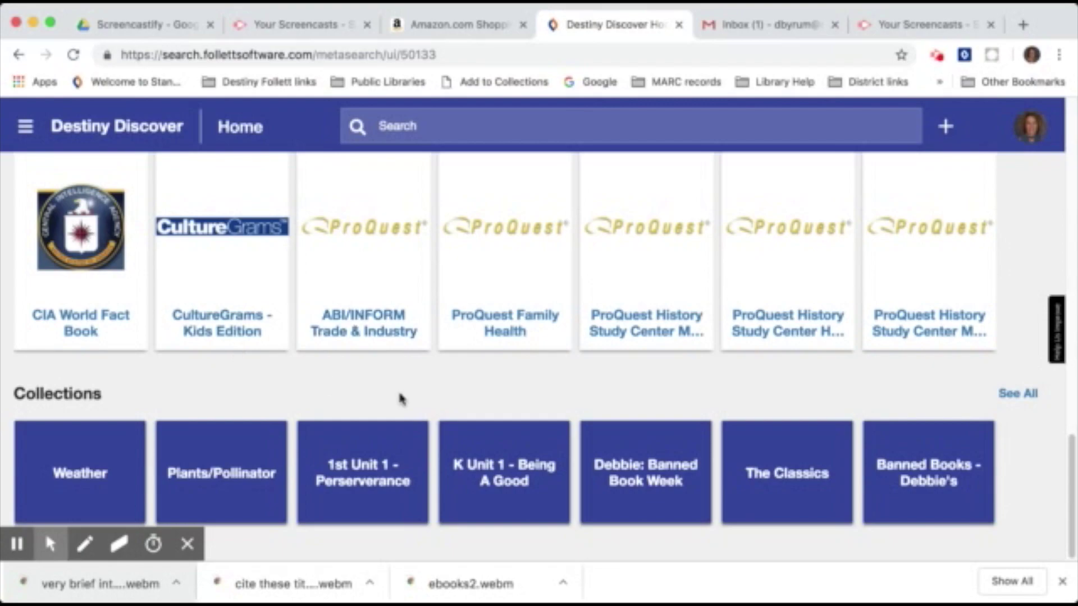